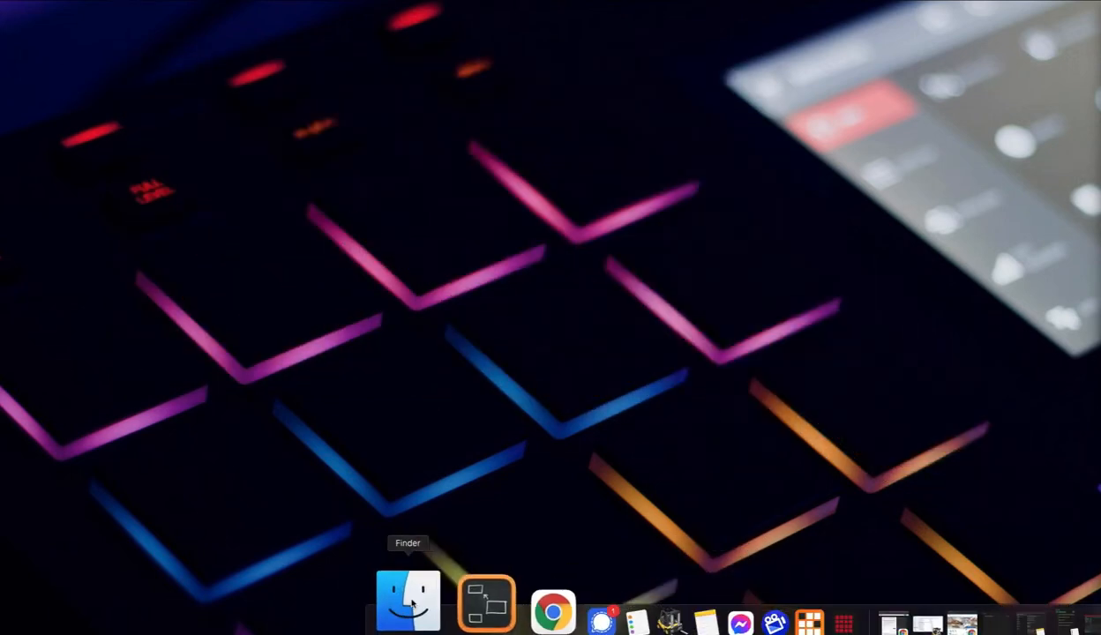
Reveal the Basement Era Library folder under Kit Maker Kits > MPC Kits > Maschine Kits in Finder.
left_click(414, 609)
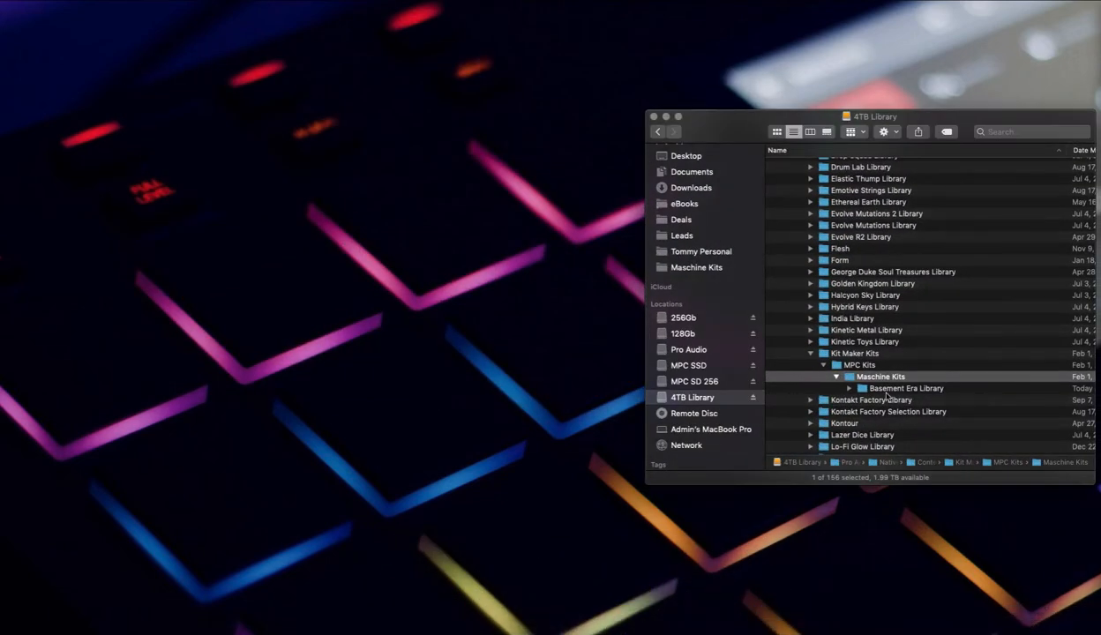
left_click(882, 388)
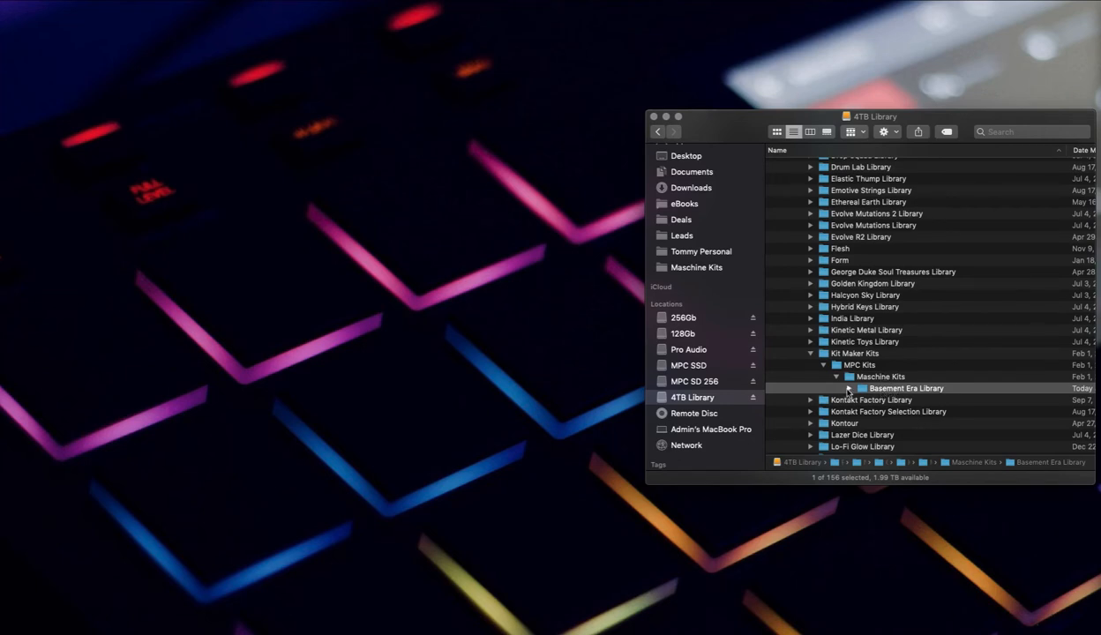
left_click(847, 389)
scroll(847, 389, "down", 3)
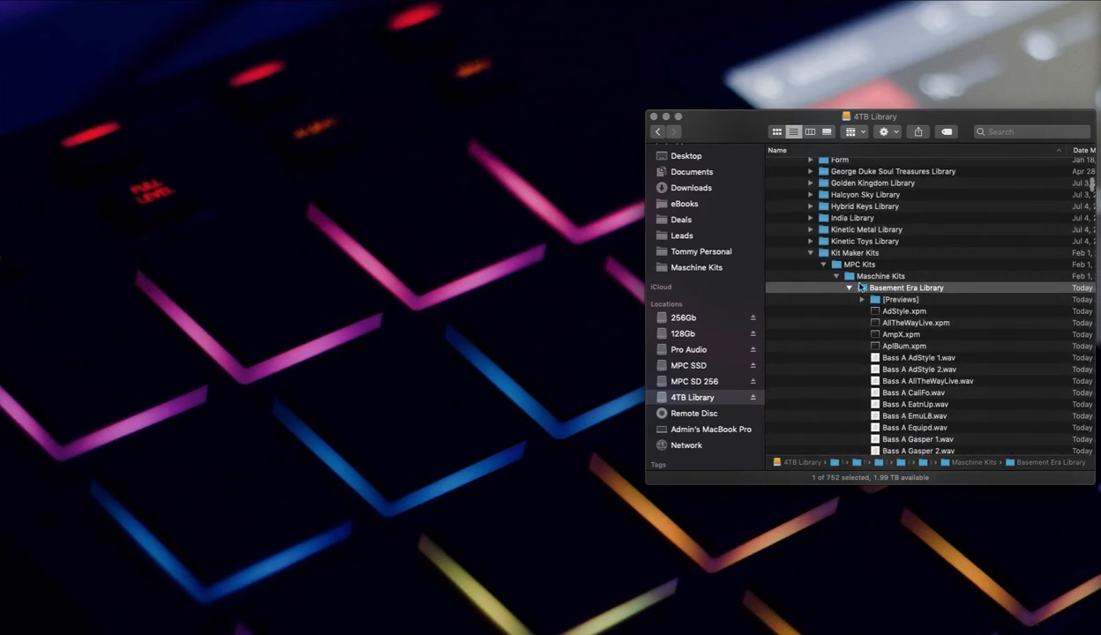
left_click(847, 288)
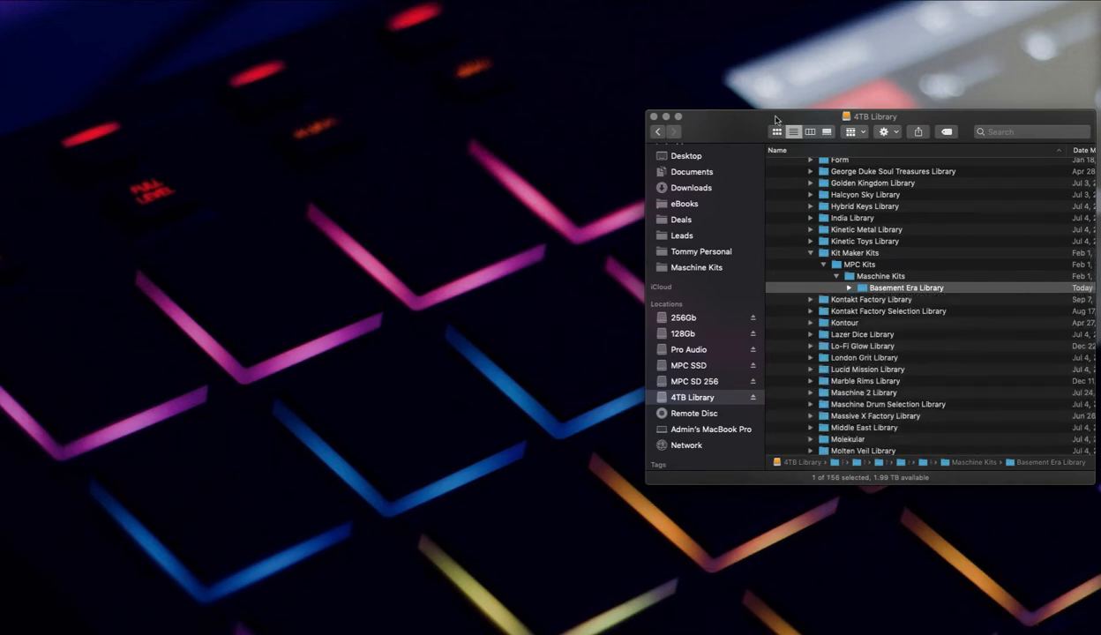
left_click_drag(719, 118, 683, 136)
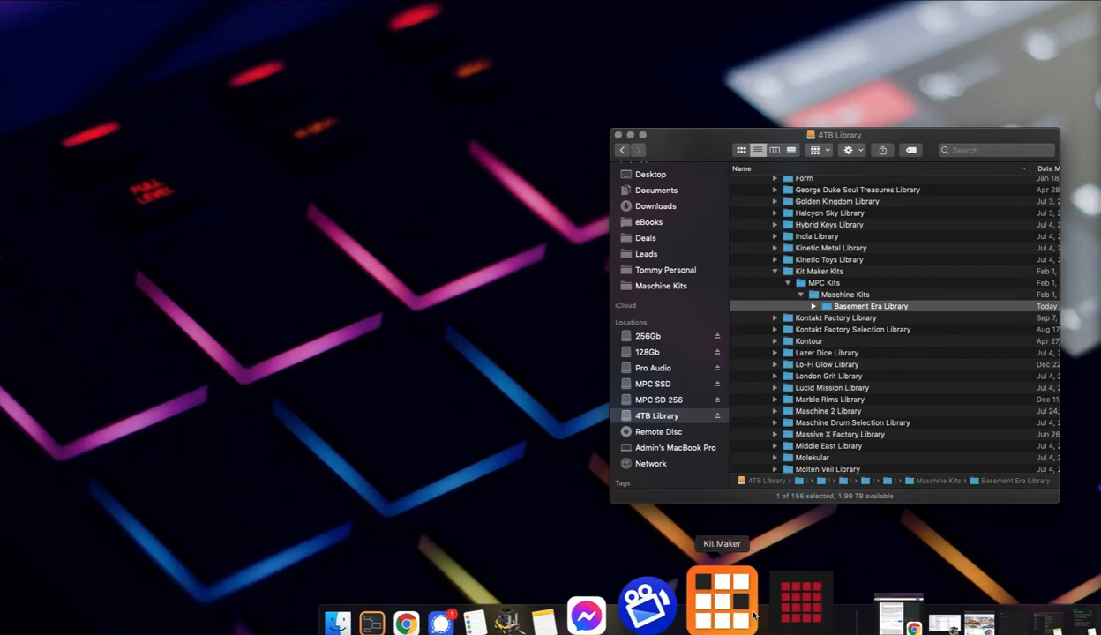
left_click(886, 599)
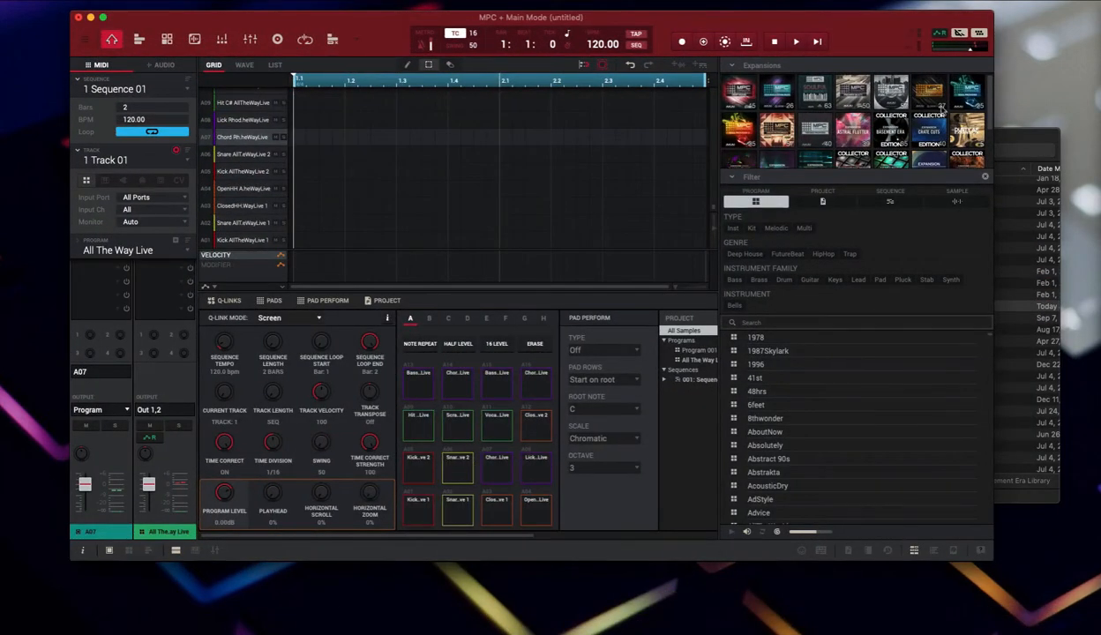
left_click(92, 17)
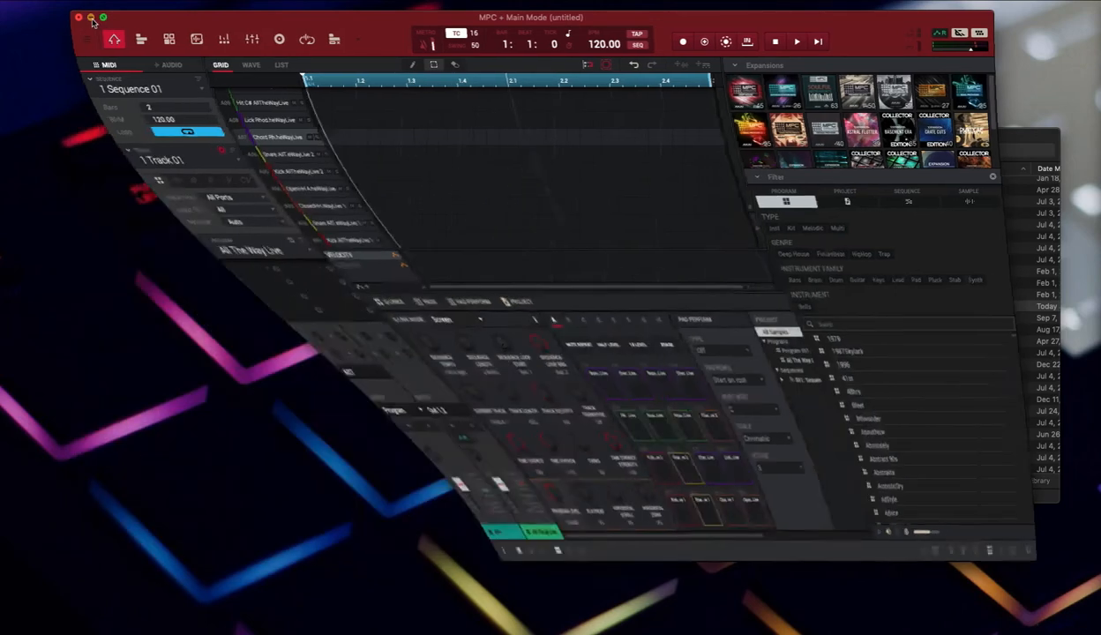
left_click_drag(679, 139, 700, 132)
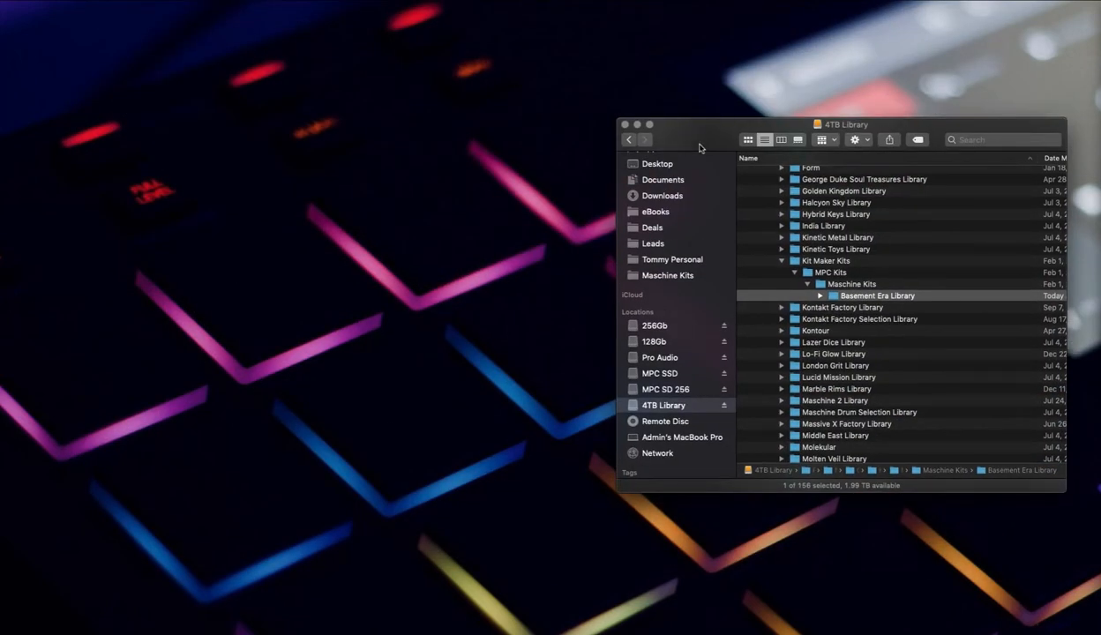
Launch MPC Expansion Builder via Spotlight and place its window beside Finder.
key("super+space")
type("mpc")
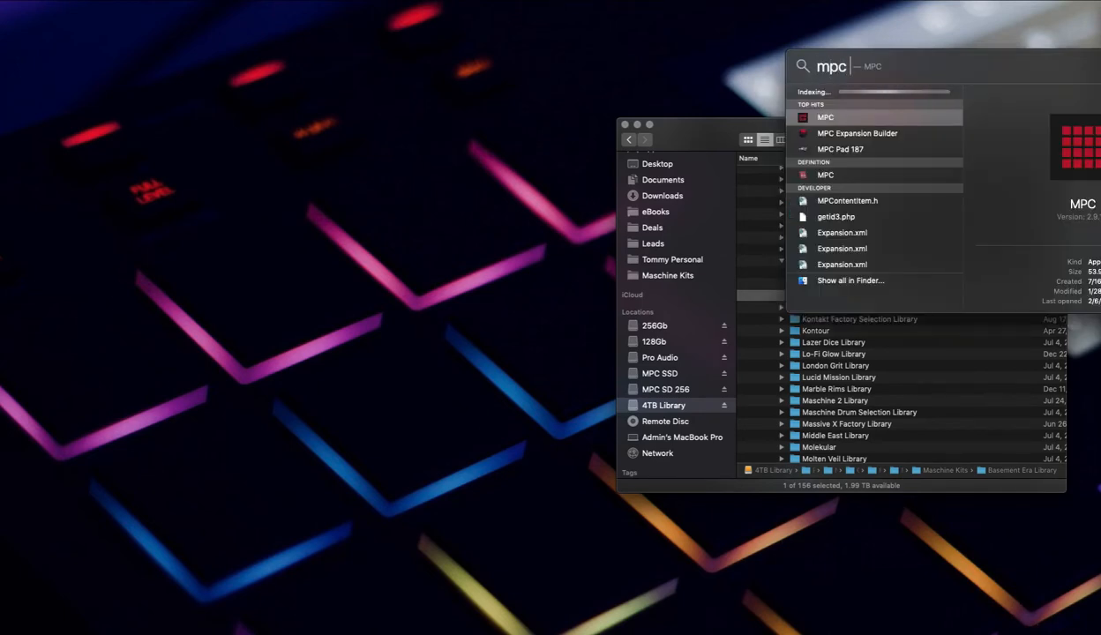
key("Down")
key("Return")
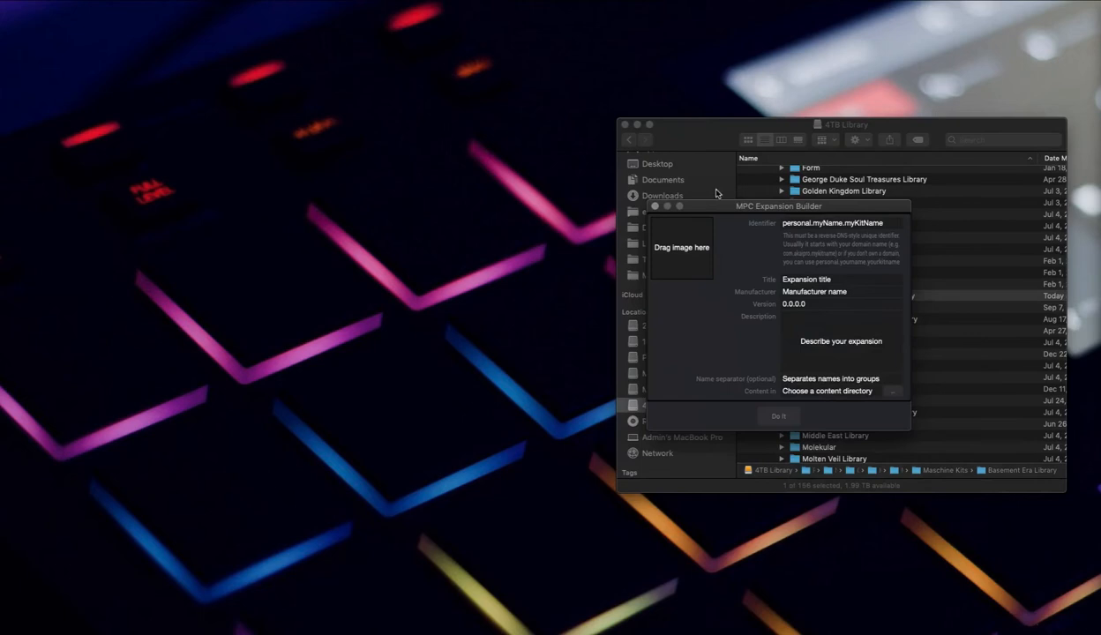
left_click_drag(727, 206, 388, 151)
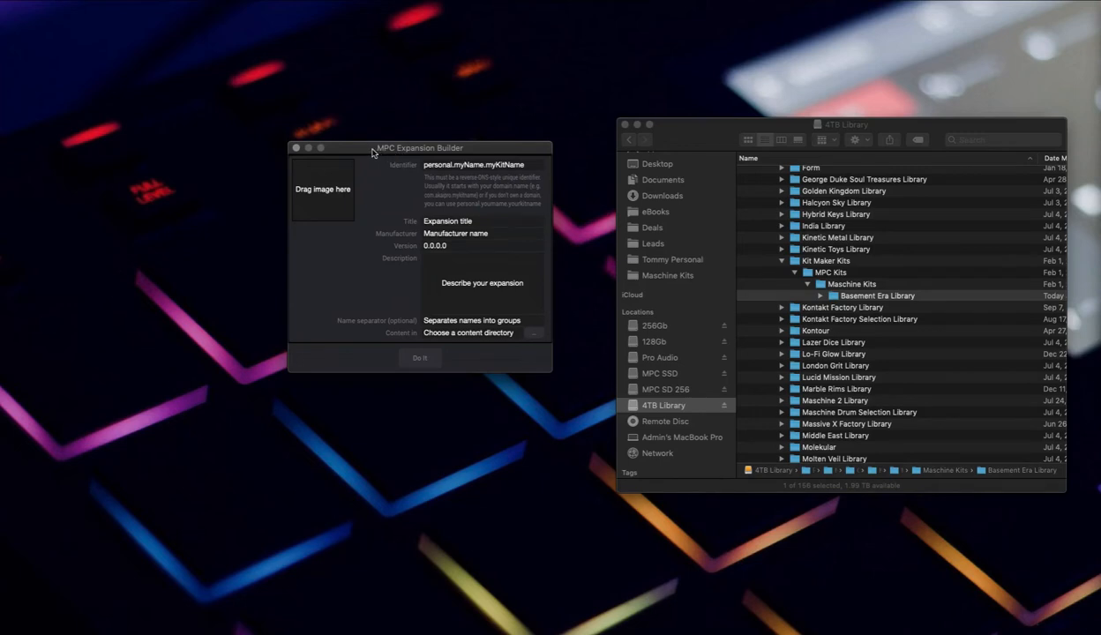
left_click_drag(370, 148, 339, 142)
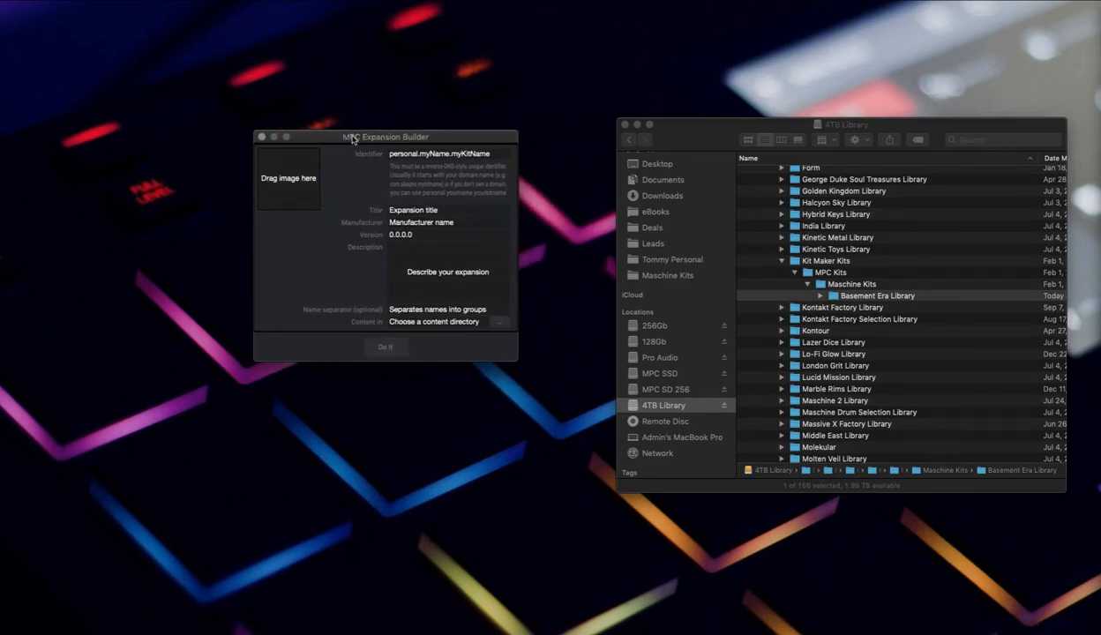
left_click_drag(351, 138, 381, 121)
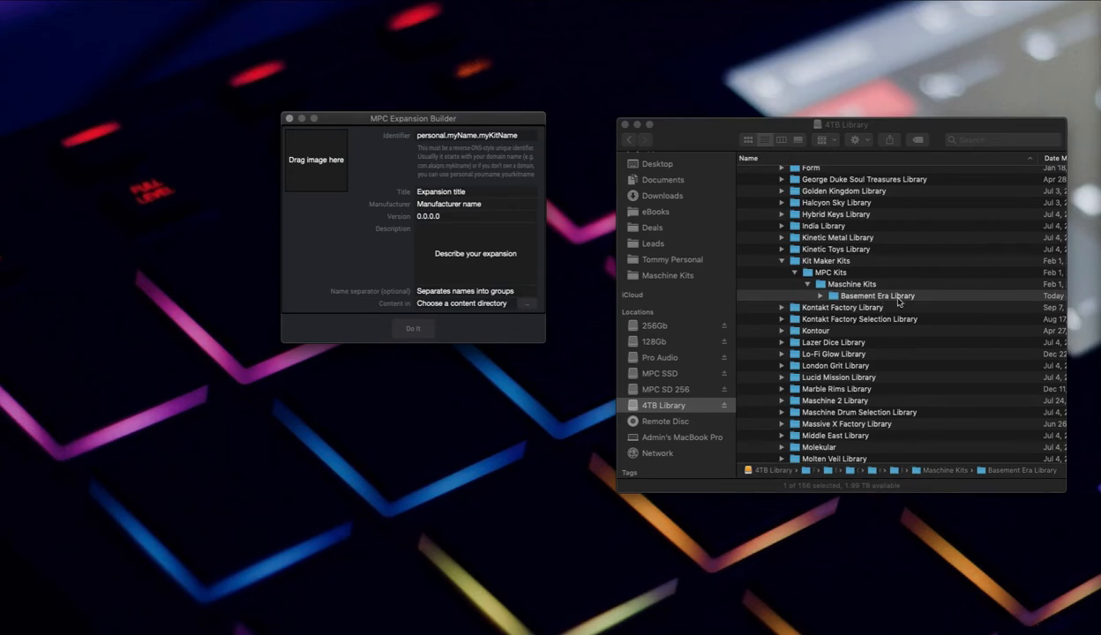
Set the Basement Era Library folder as the expansion's content directory.
left_click_drag(842, 298, 508, 311)
left_click(467, 292)
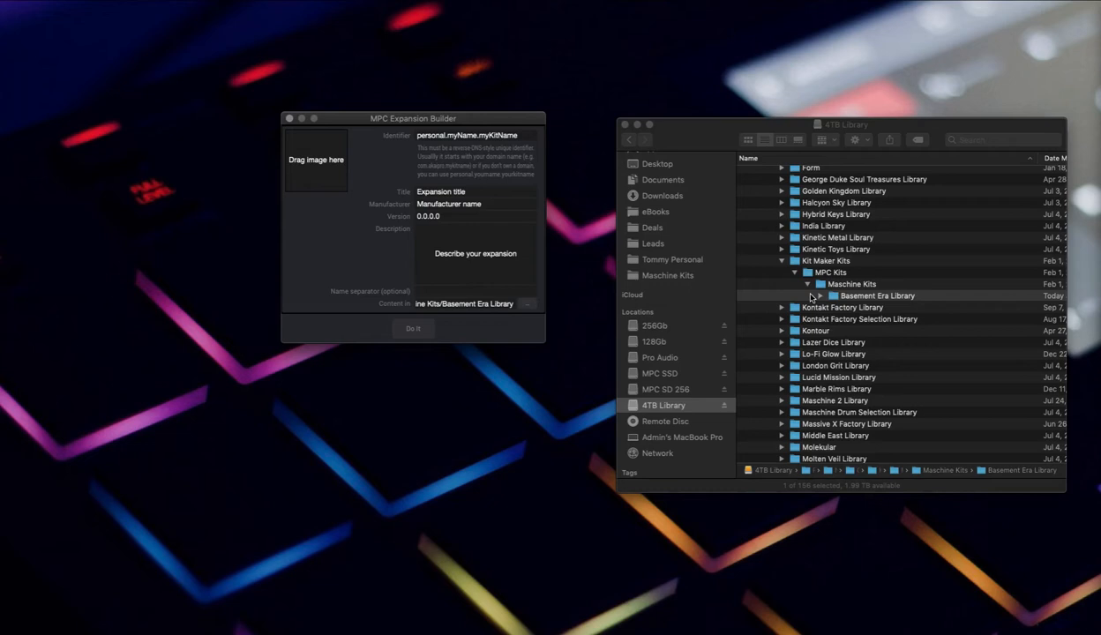
Enter a hyphen as the name separator after checking the library's file names.
left_click(819, 298)
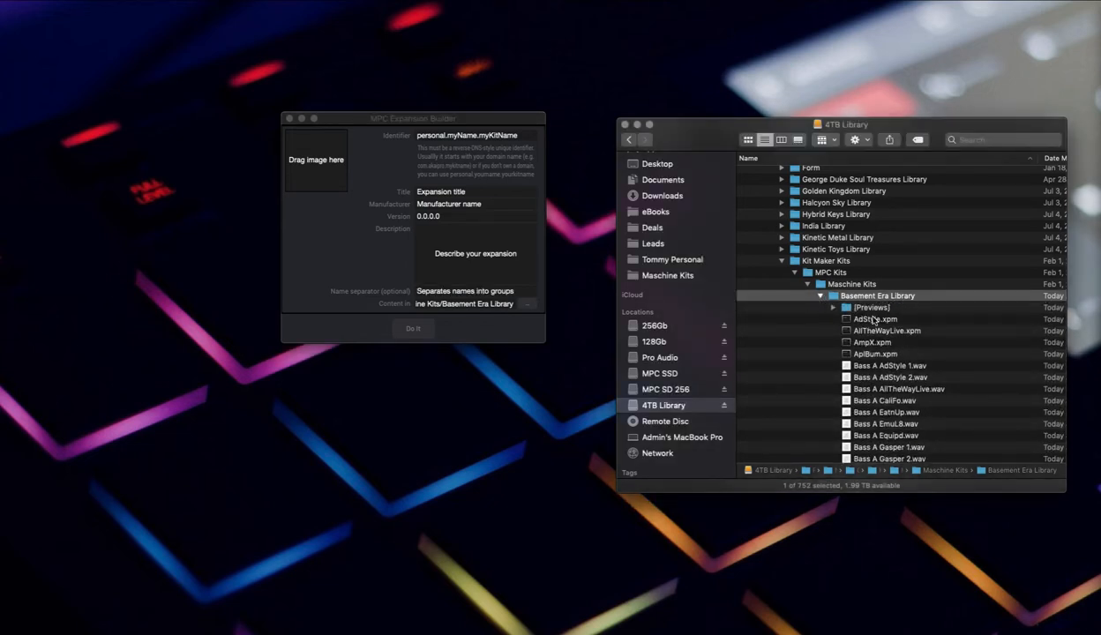
scroll(864, 335, "down", 4)
scroll(873, 342, "down", 5)
scroll(868, 326, "down", 5)
scroll(865, 317, "down", 5)
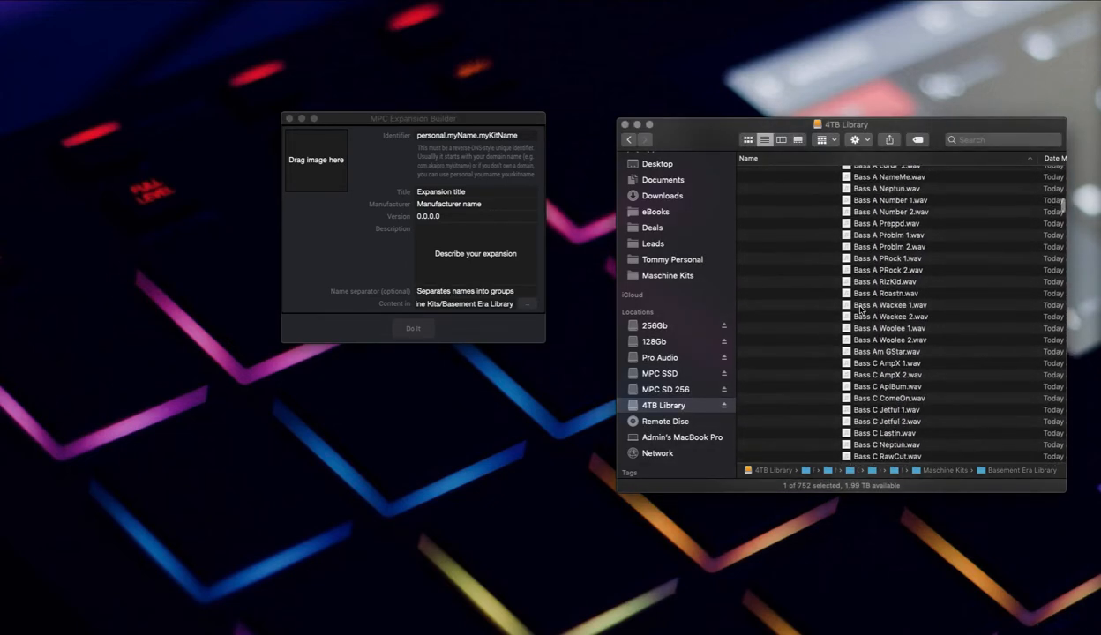
scroll(859, 306, "down", 4)
scroll(860, 308, "down", 3)
scroll(860, 308, "down", 3)
scroll(859, 308, "up", 8)
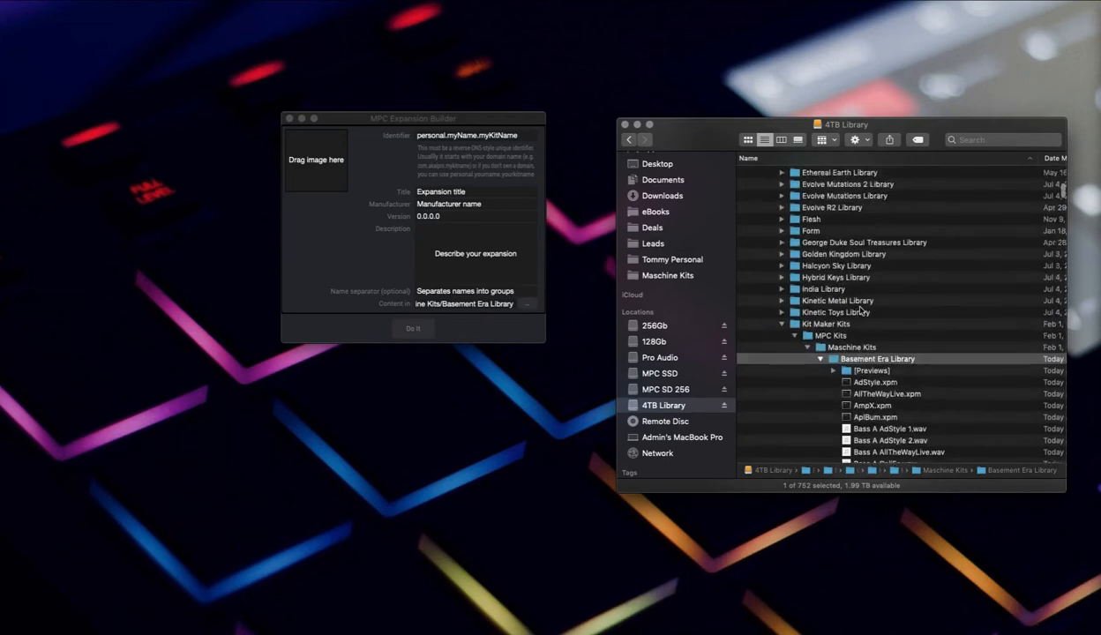
scroll(860, 309, "up", 6)
scroll(861, 310, "down", 5)
scroll(862, 318, "down", 3)
scroll(861, 326, "down", 4)
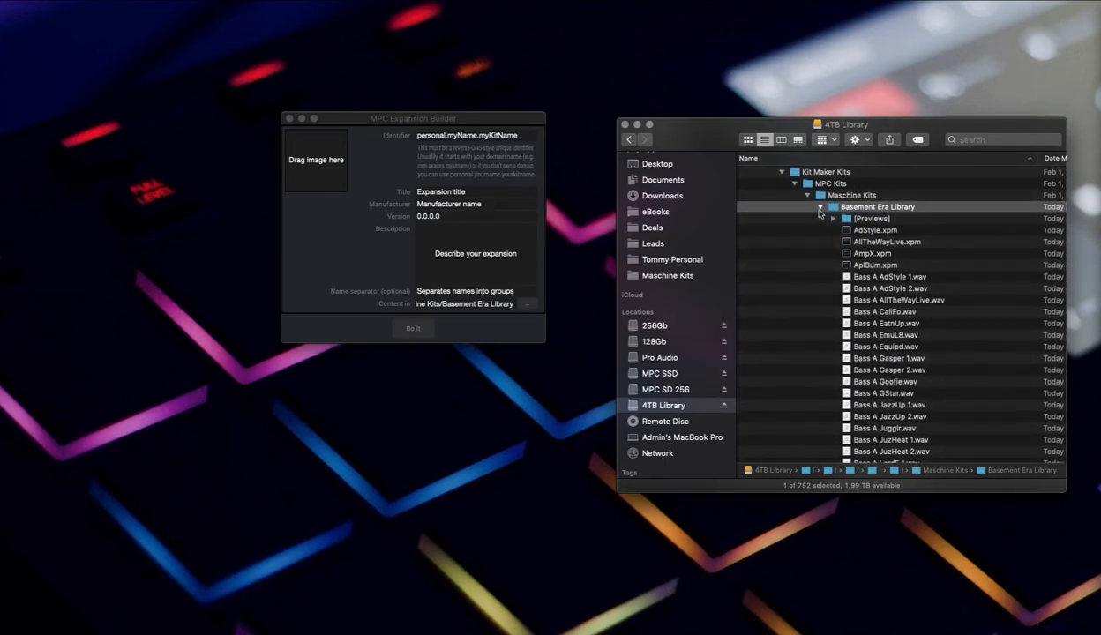
left_click(473, 295)
type("-")
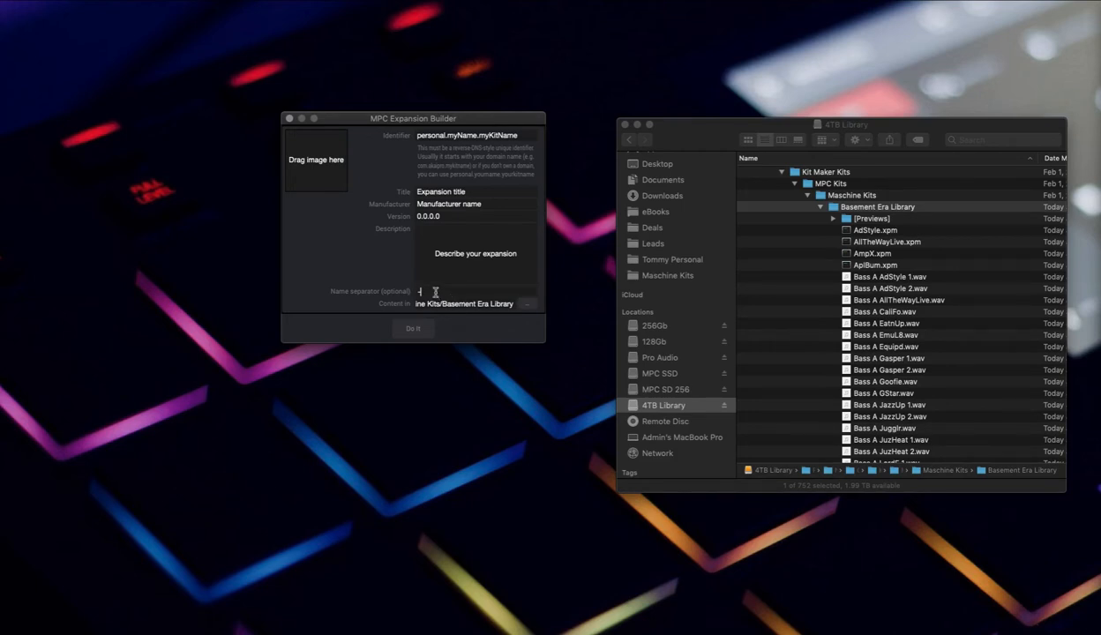
left_click_drag(691, 138, 572, 134)
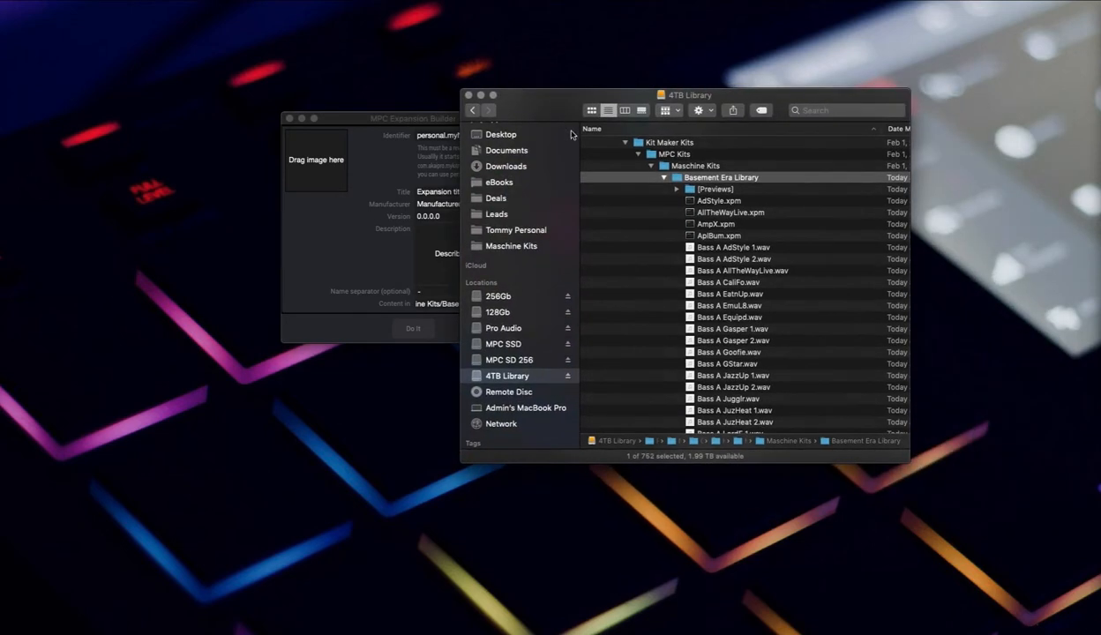
left_click_drag(526, 103, 703, 107)
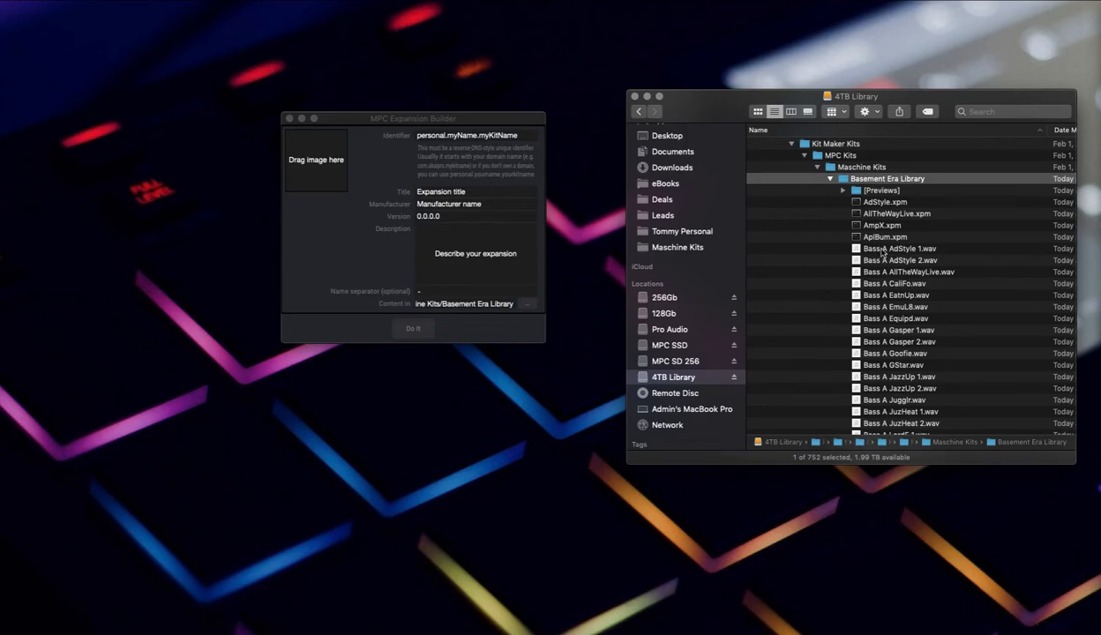
left_click(445, 261)
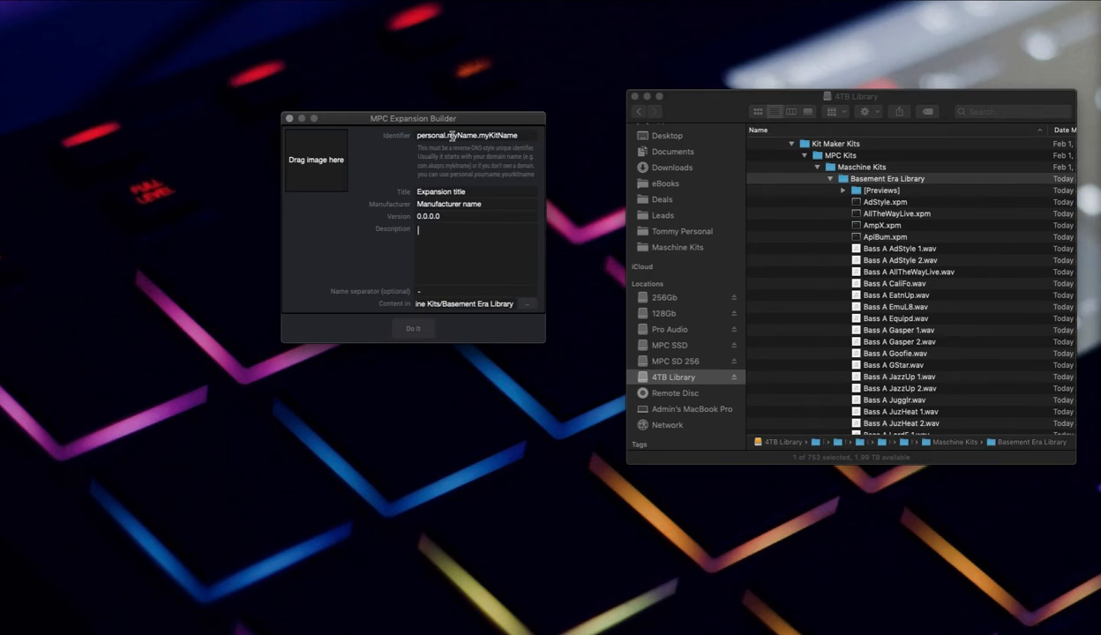
Fill in the identifier, title Basement Era, manufacturer Native Instruments and version 0.0.1.0.
left_click(451, 135)
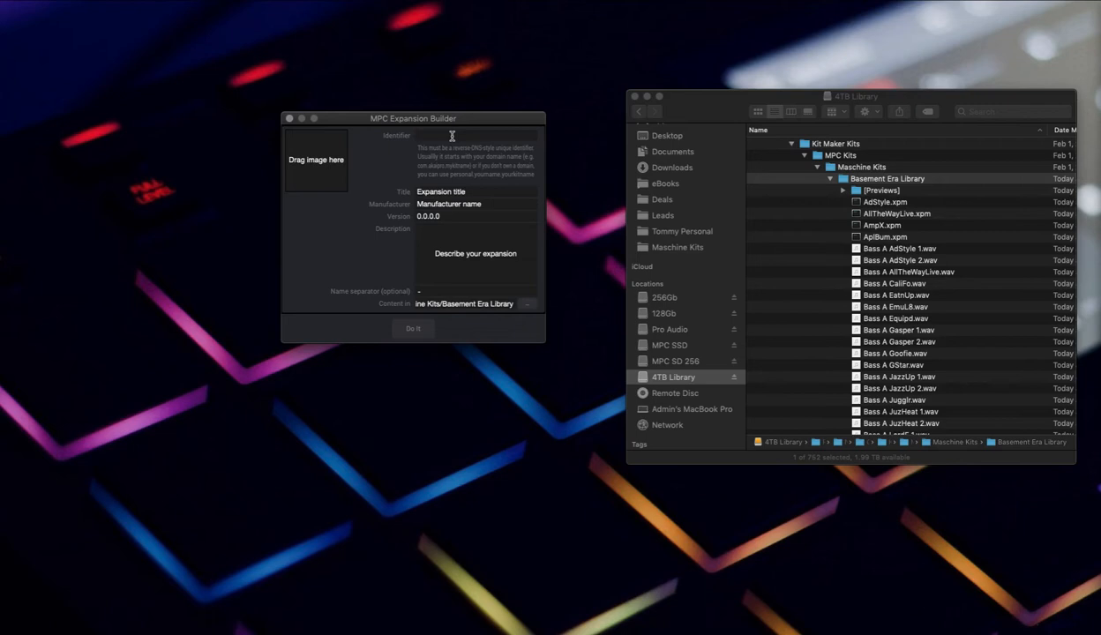
type("tommy.e")
type("xpan")
type("sions.BasementEra")
left_click(455, 191)
type("Basement Era")
left_click(459, 204)
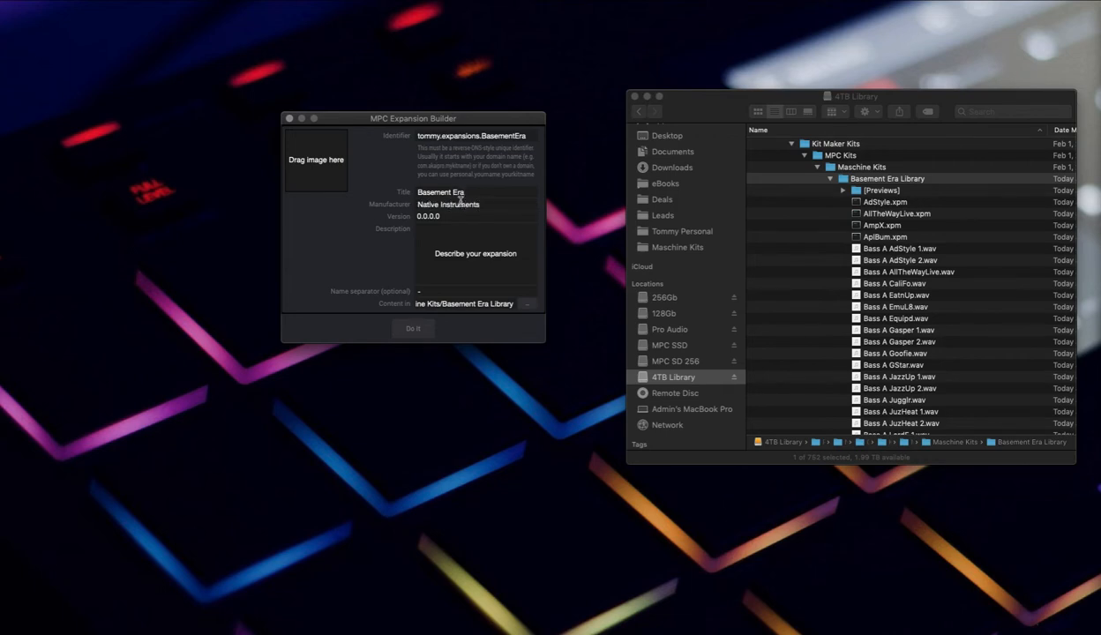
left_click(432, 216)
Correct the version to 0.0.1.0 and describe it as MPC Port of NI's Basement Era Expansion.
left_click(442, 236)
left_click(438, 217)
double_click(452, 218)
type("2")
key("BackSpace")
type("0")
left_click(466, 240)
type("MPC Port of NI's Basement Era E")
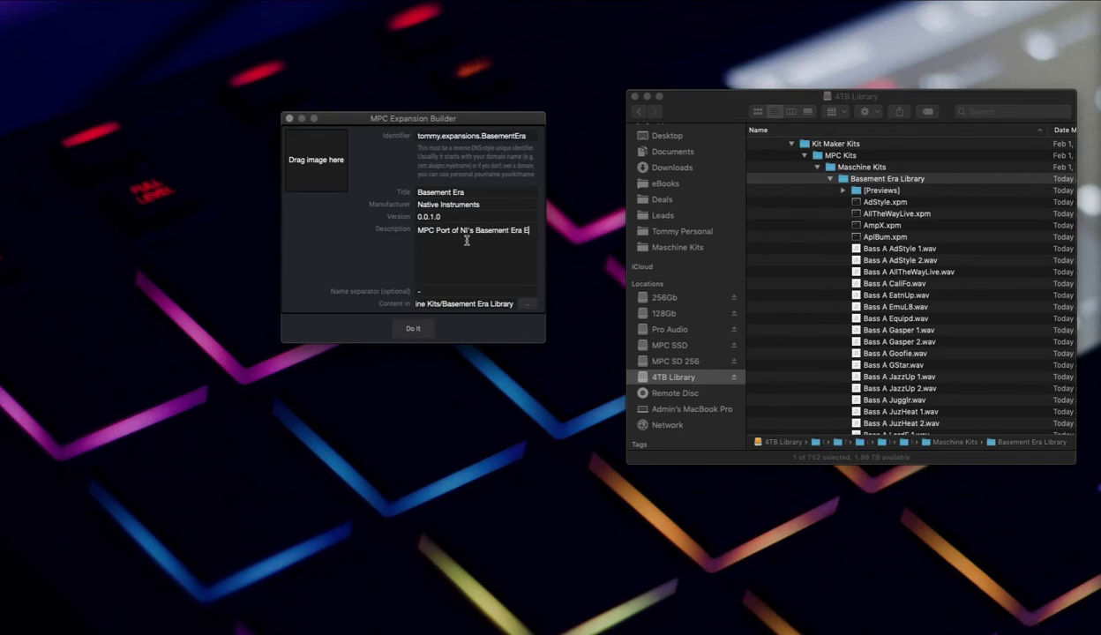
type("xpansion")
mouse_move(1051, 624)
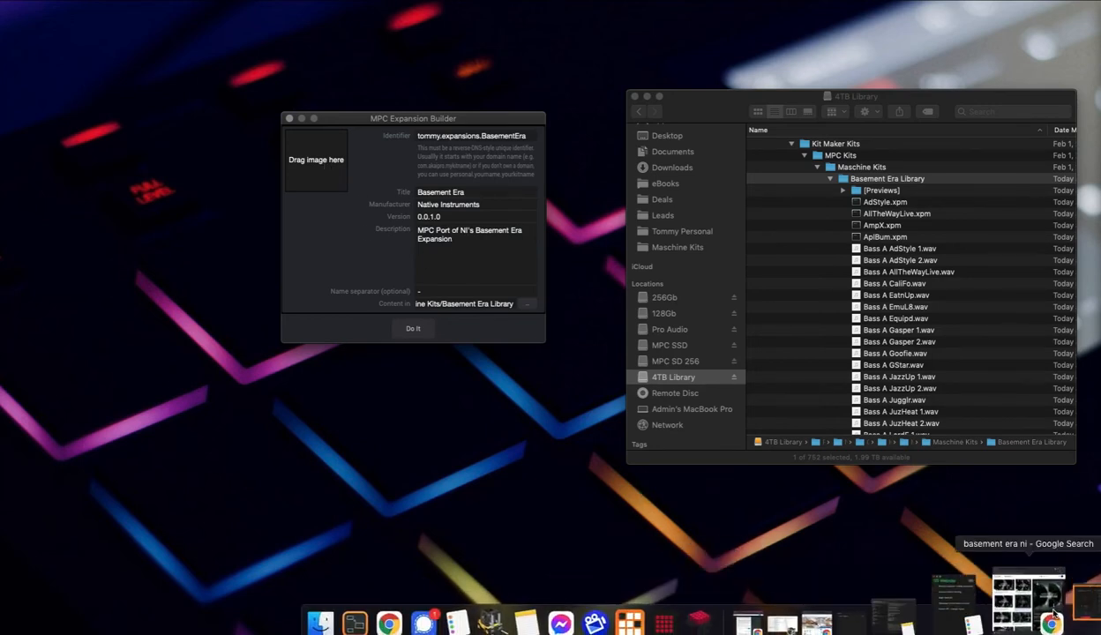
Save the large Basement Era cover from Chrome to the Desktop as NI_BASEMENT_ERA.jpg and reveal it in Finder.
left_click(983, 608)
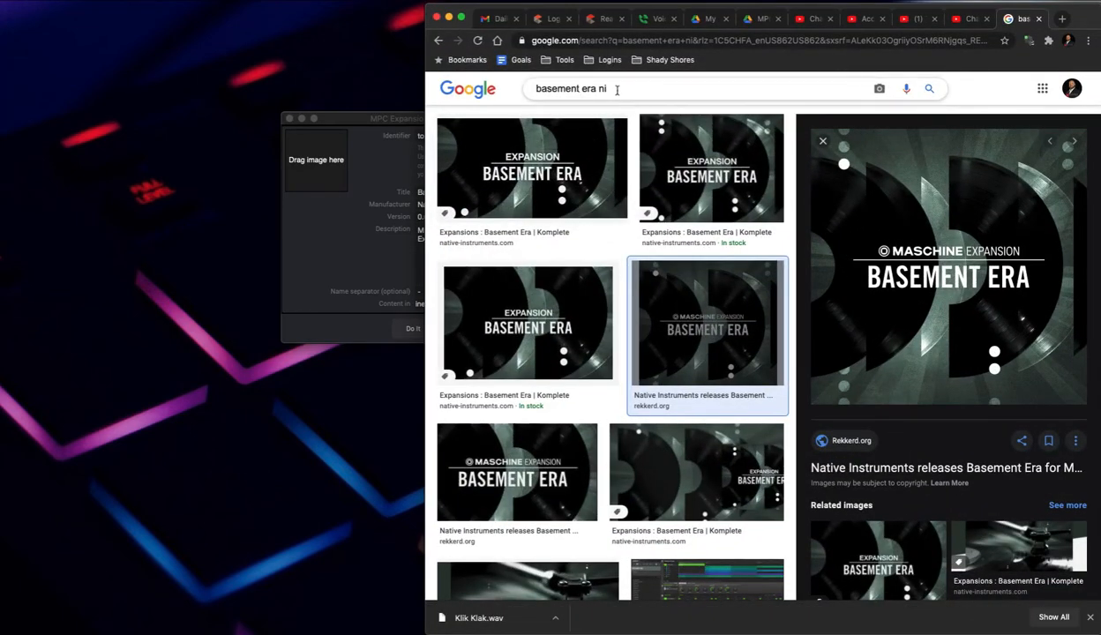
right_click(925, 276)
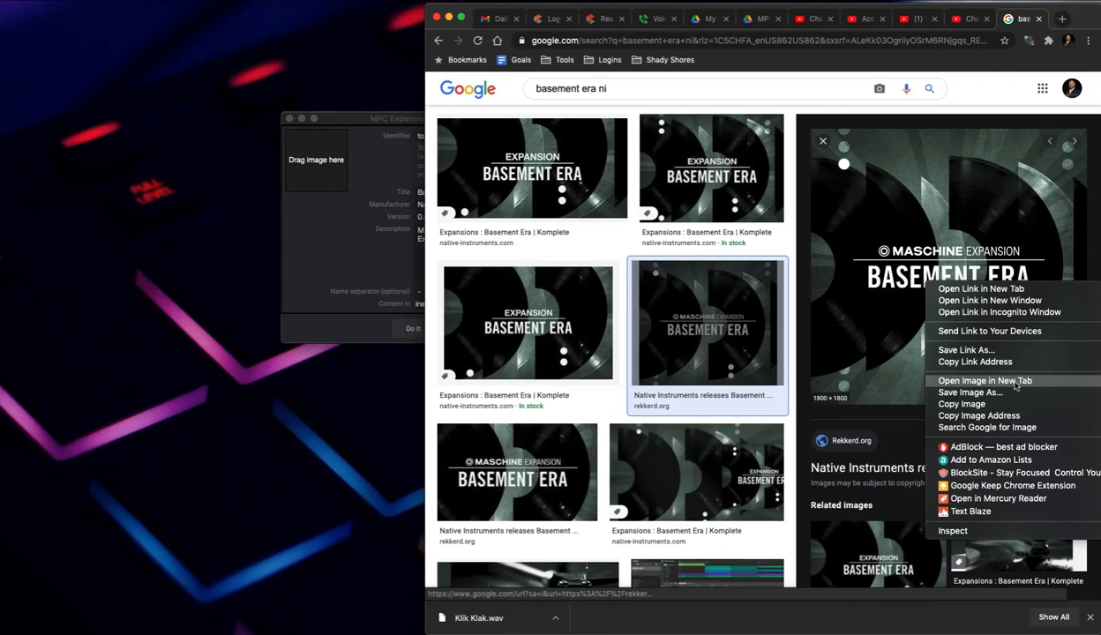
left_click(970, 391)
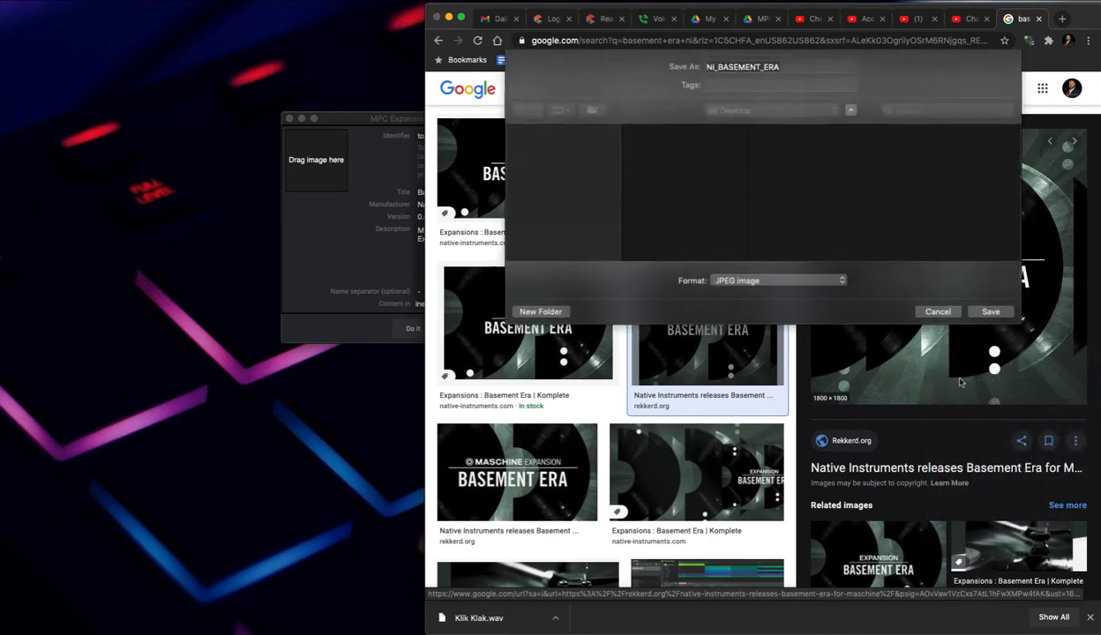
left_click(991, 304)
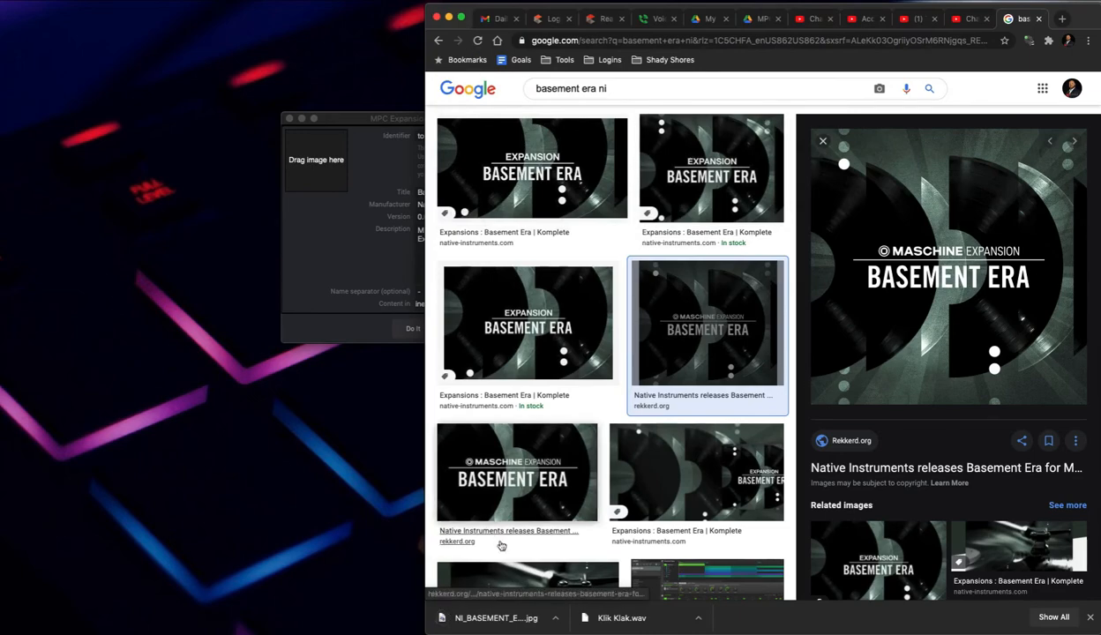
left_click(555, 617)
left_click(582, 605)
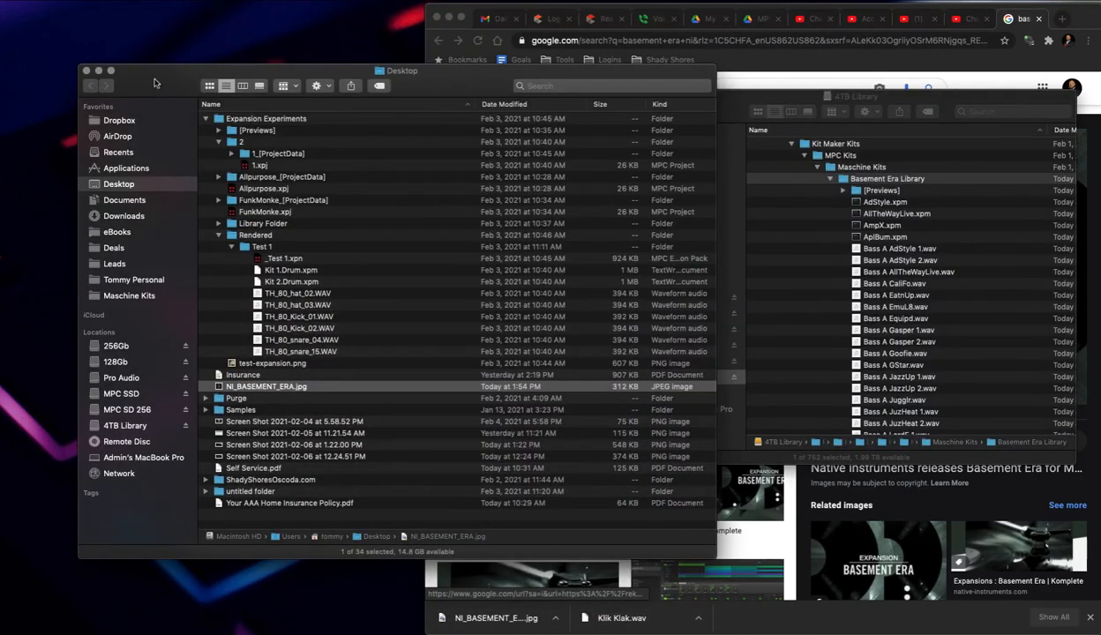
Drop NI_BASEMENT_ERA.jpg into the expansion's artwork slot.
left_click_drag(153, 82, 780, 70)
left_click_drag(890, 373, 316, 160)
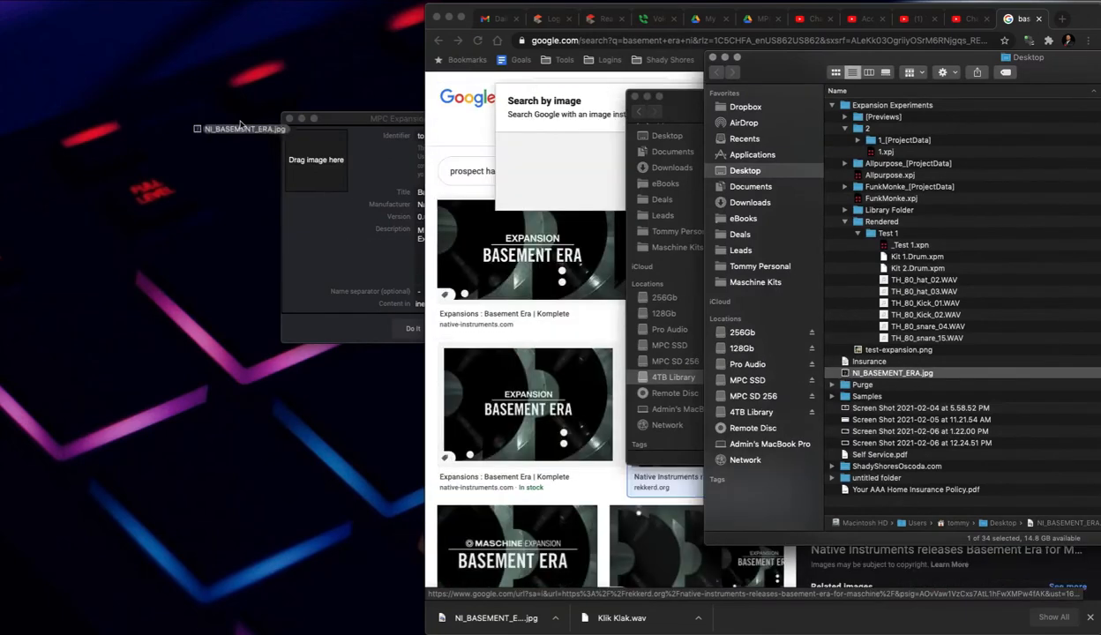
left_click(377, 169)
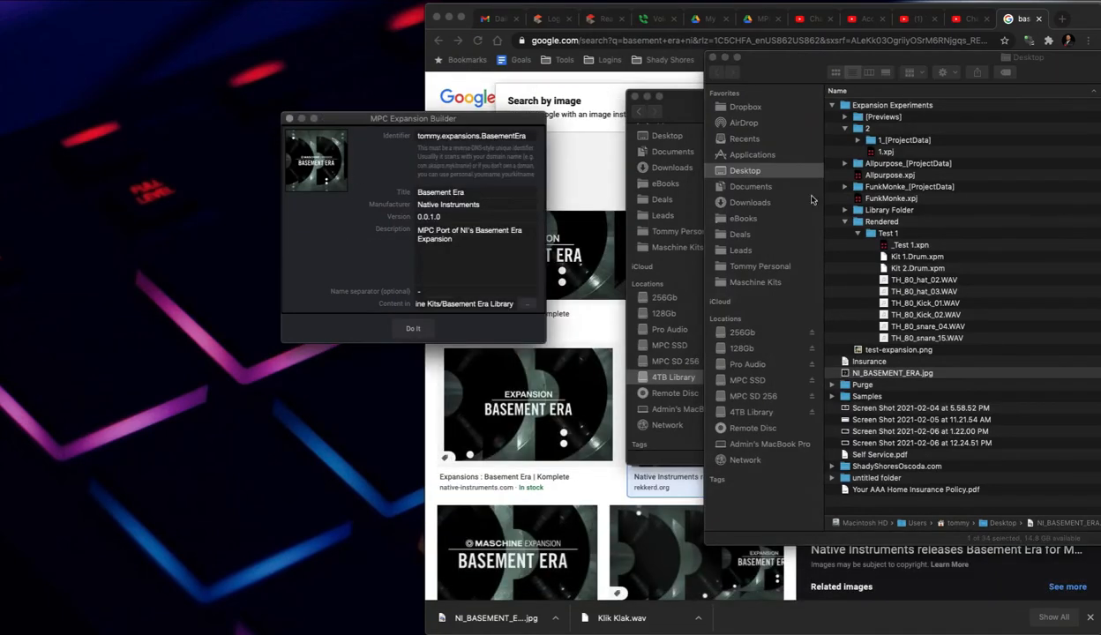
Close both Finder windows, minimize Chrome and move the builder to the upper left.
left_click(715, 57)
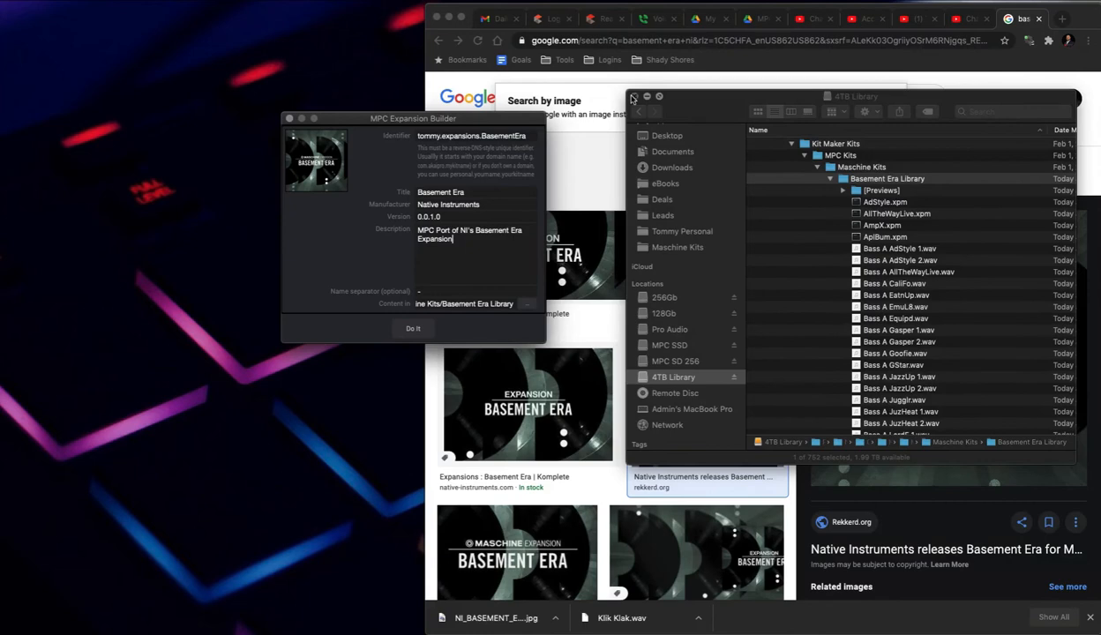
left_click(634, 97)
left_click(448, 18)
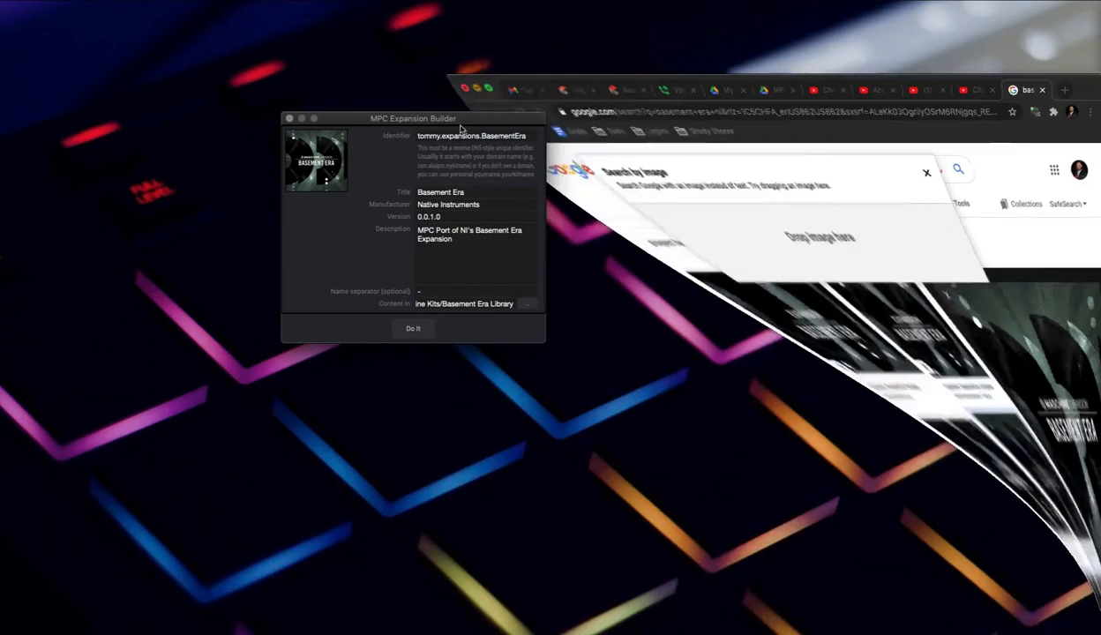
left_click_drag(412, 118, 356, 97)
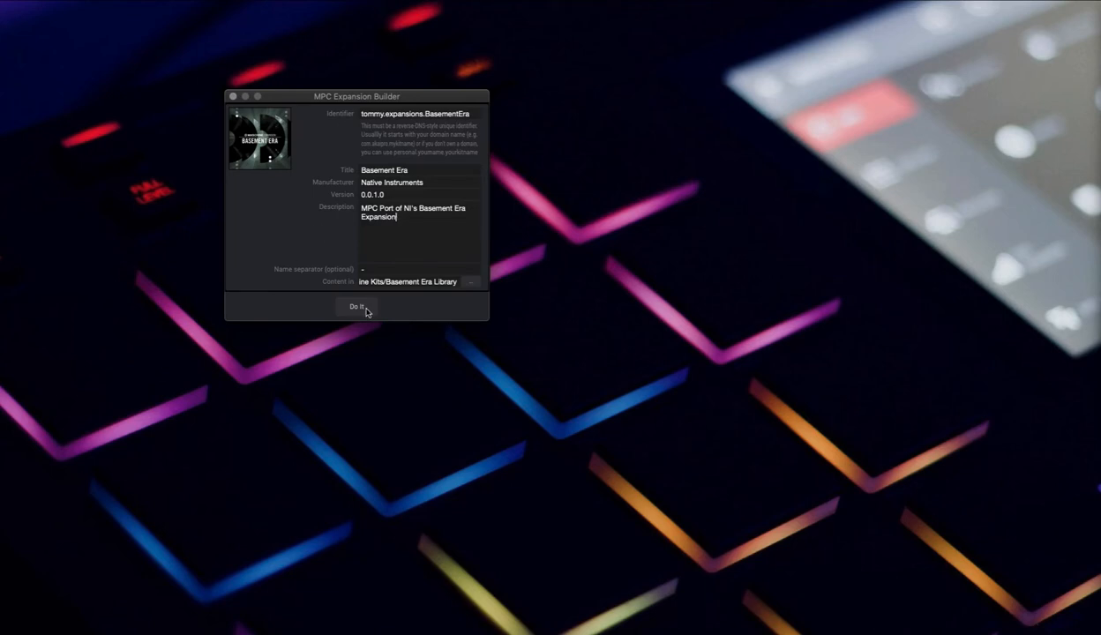
Start the build with Do It and accept the missing demo sequence warnings with Create.
left_click(357, 306)
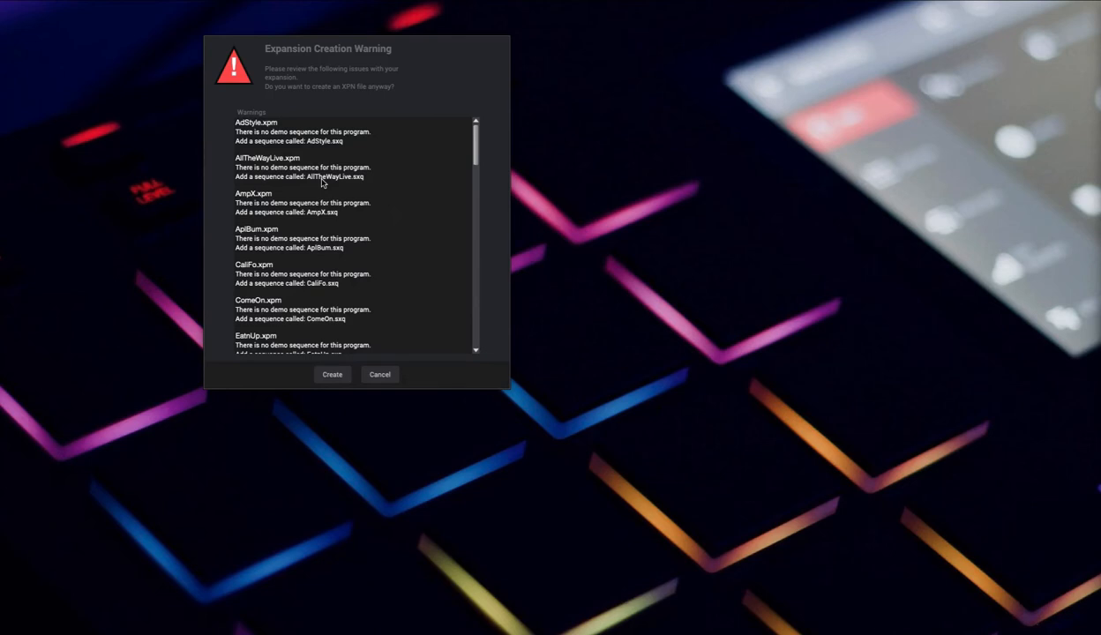
left_click(333, 374)
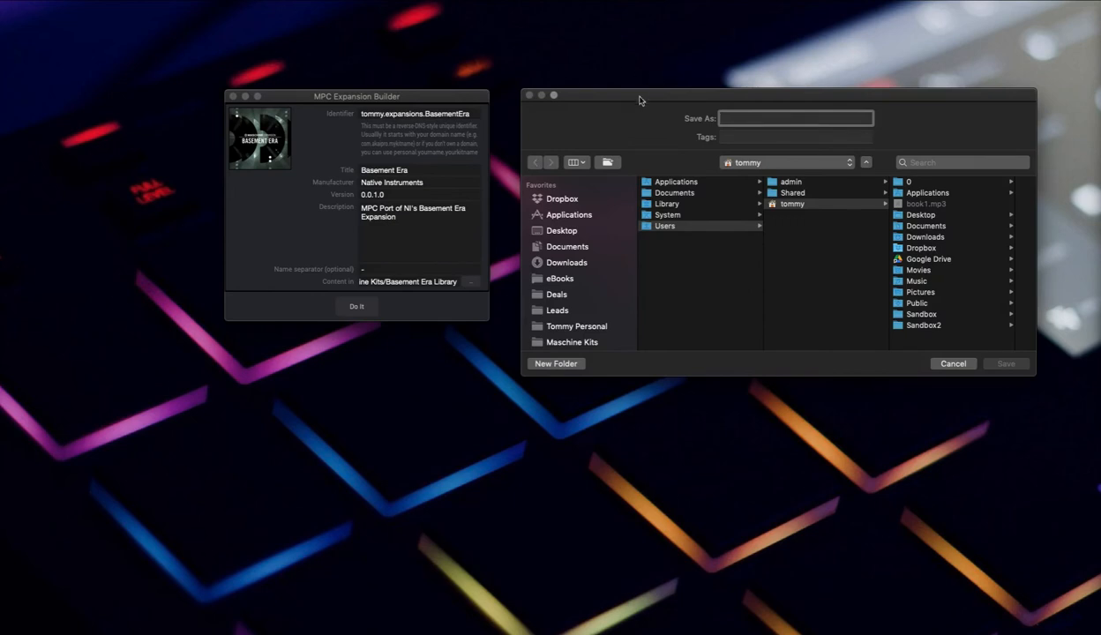
Save the XPN as _Basement Era inside Maschine Kits > Basement Era Library.
left_click_drag(640, 100, 477, 96)
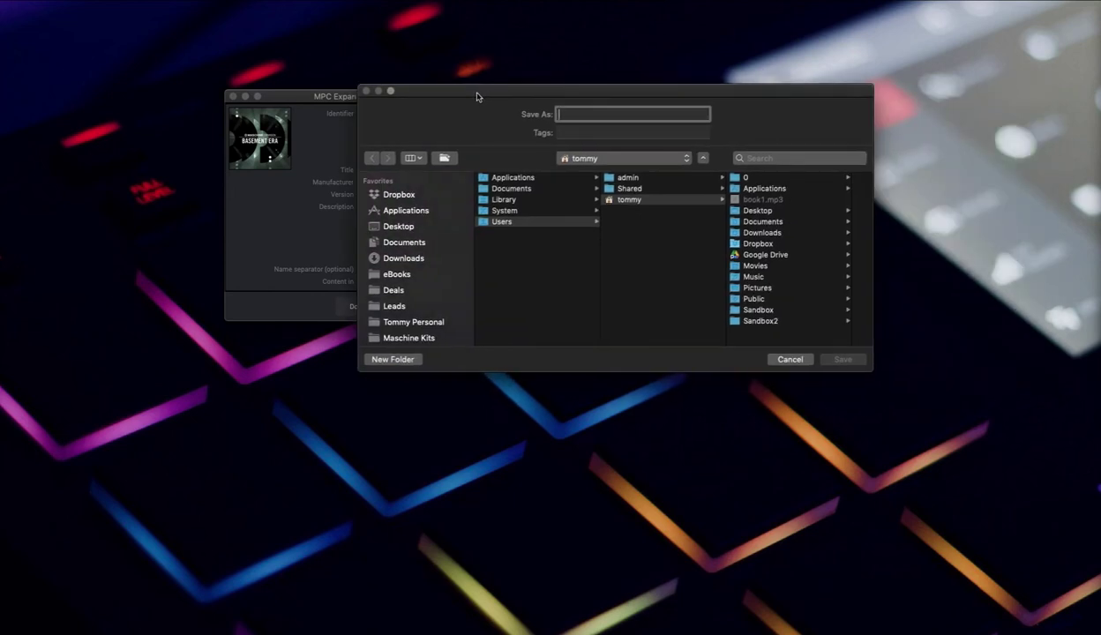
left_click(406, 338)
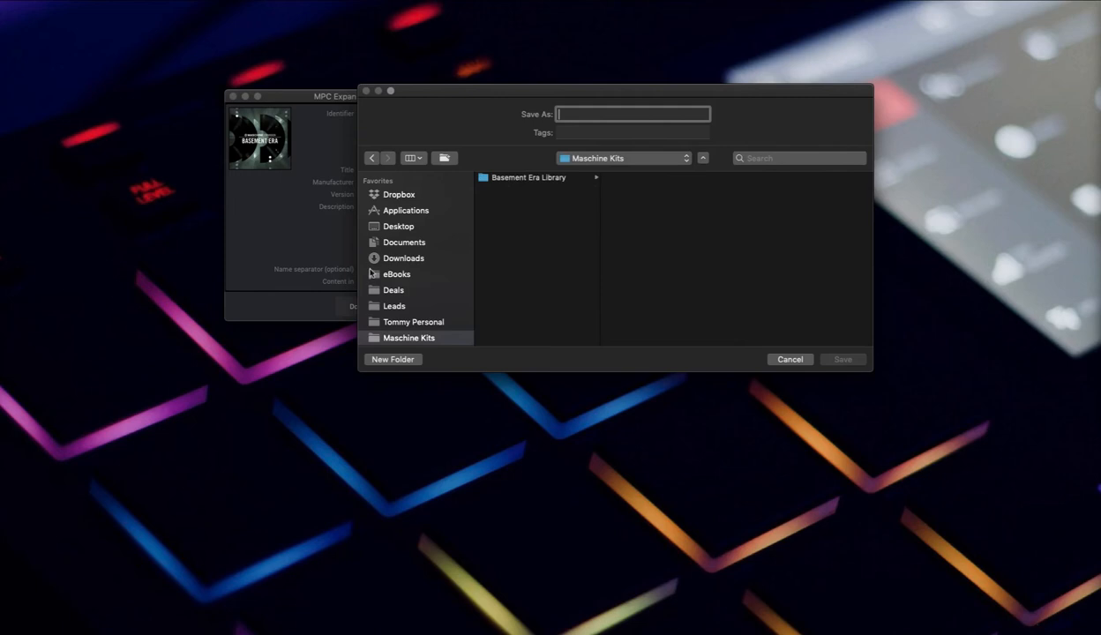
left_click(524, 179)
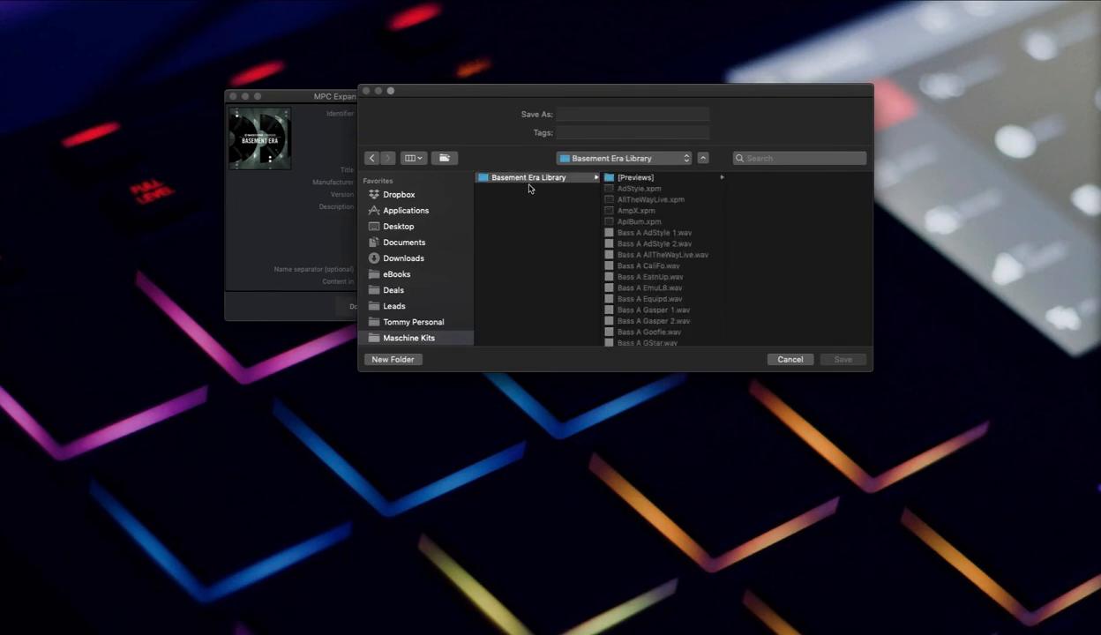
left_click(580, 115)
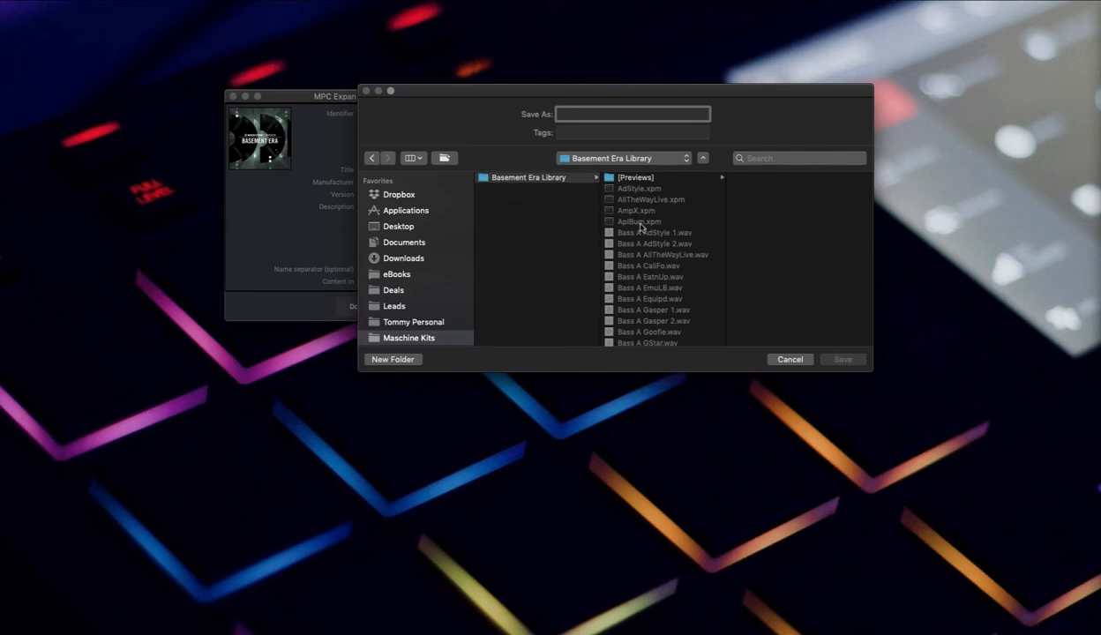
type("J")
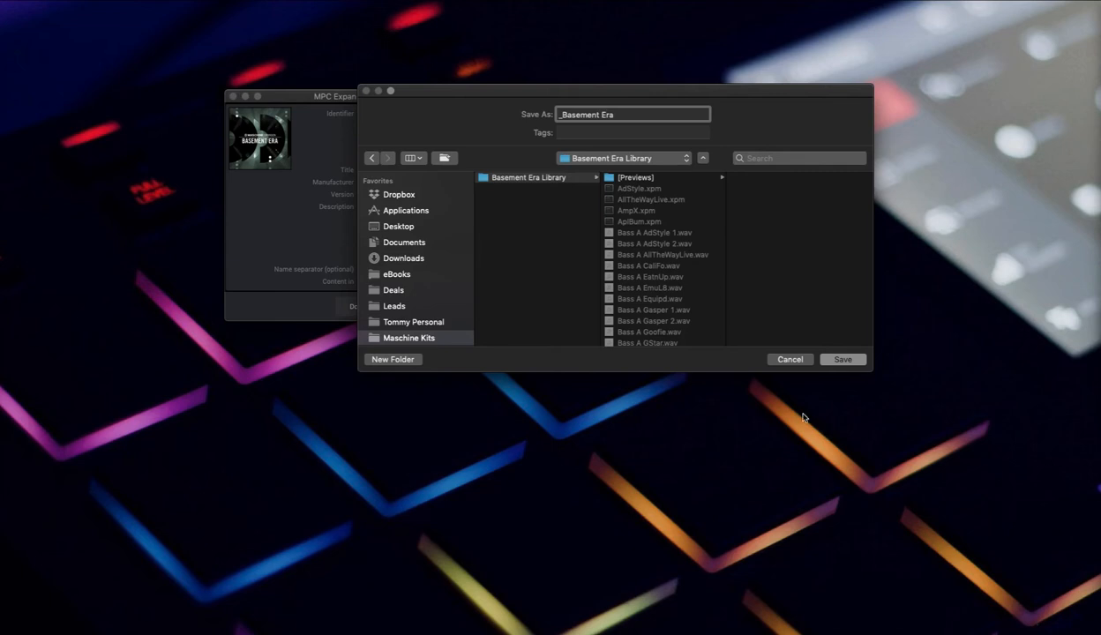
left_click(844, 361)
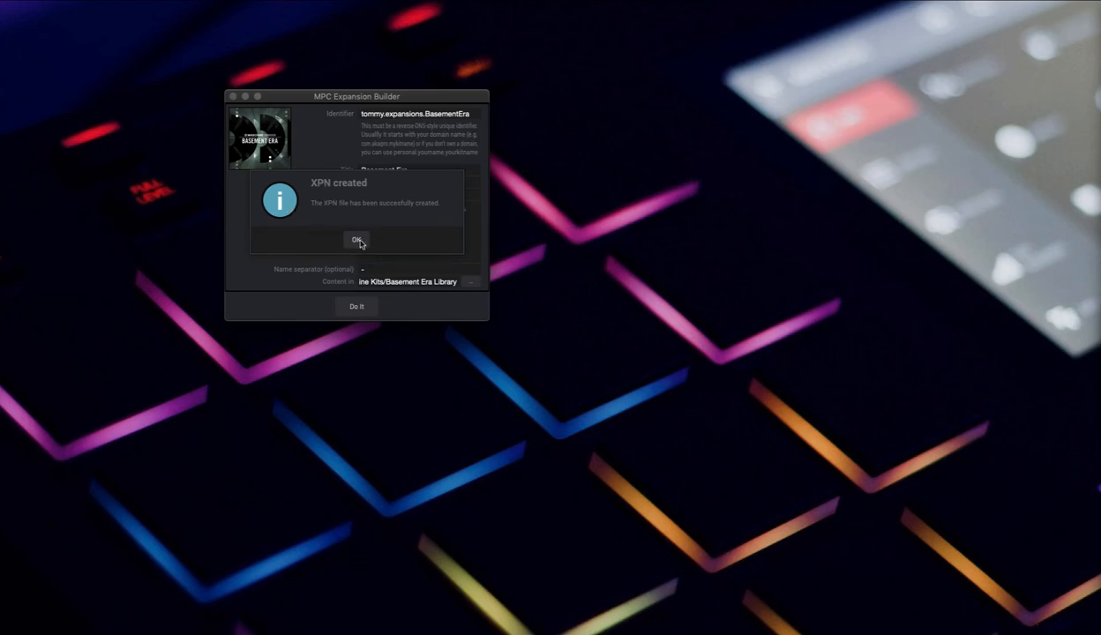
Dismiss the XPN created confirmation and show _Basement Era.xpn in the Maschine Kits folder in Finder.
left_click(355, 238)
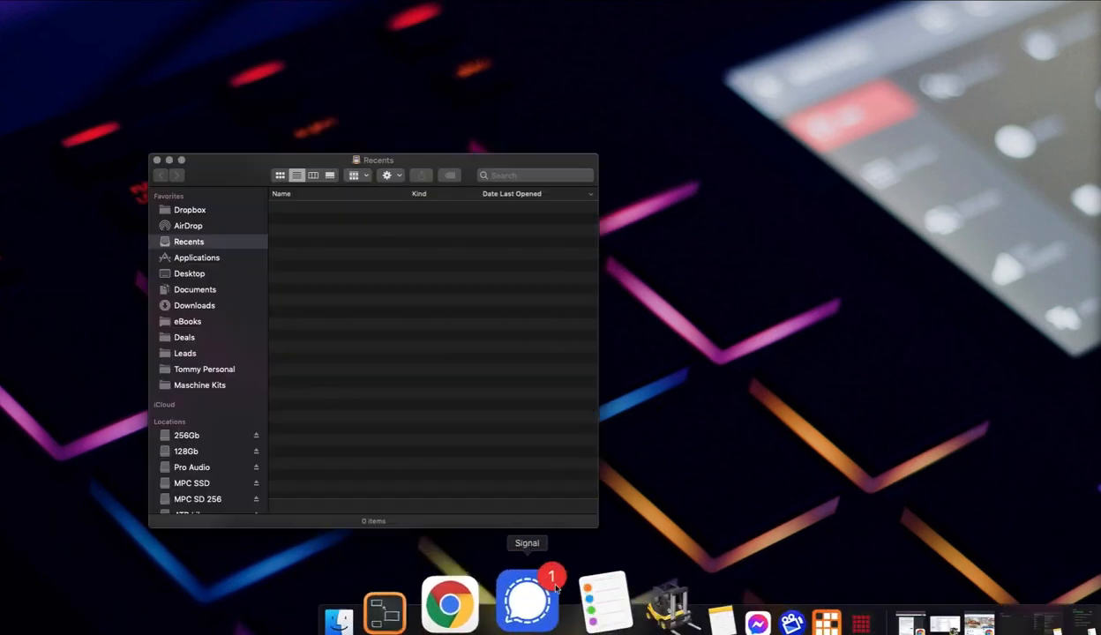
left_click(199, 384)
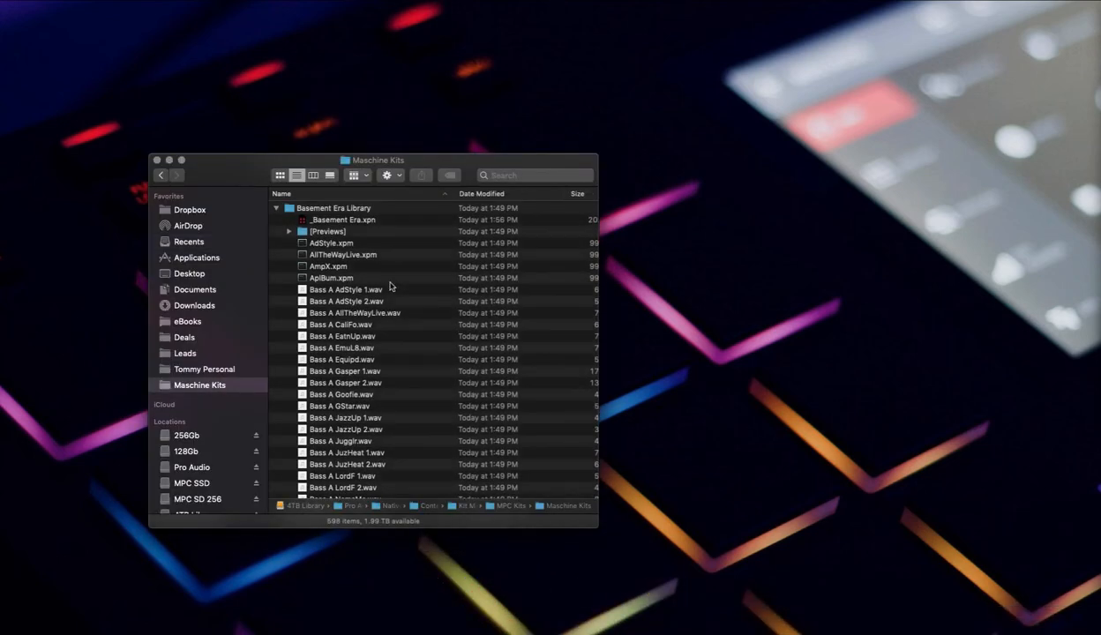
left_click(323, 220)
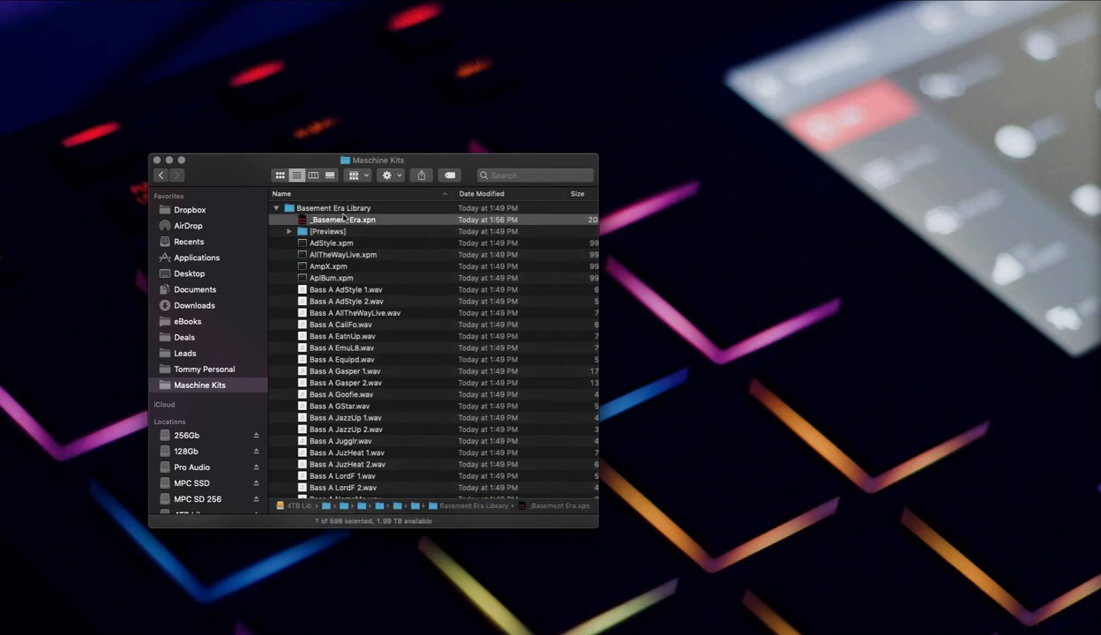
mouse_move(236, 160)
left_mouse_down()
mouse_move(150, 212)
mouse_move(132, 275)
left_mouse_up()
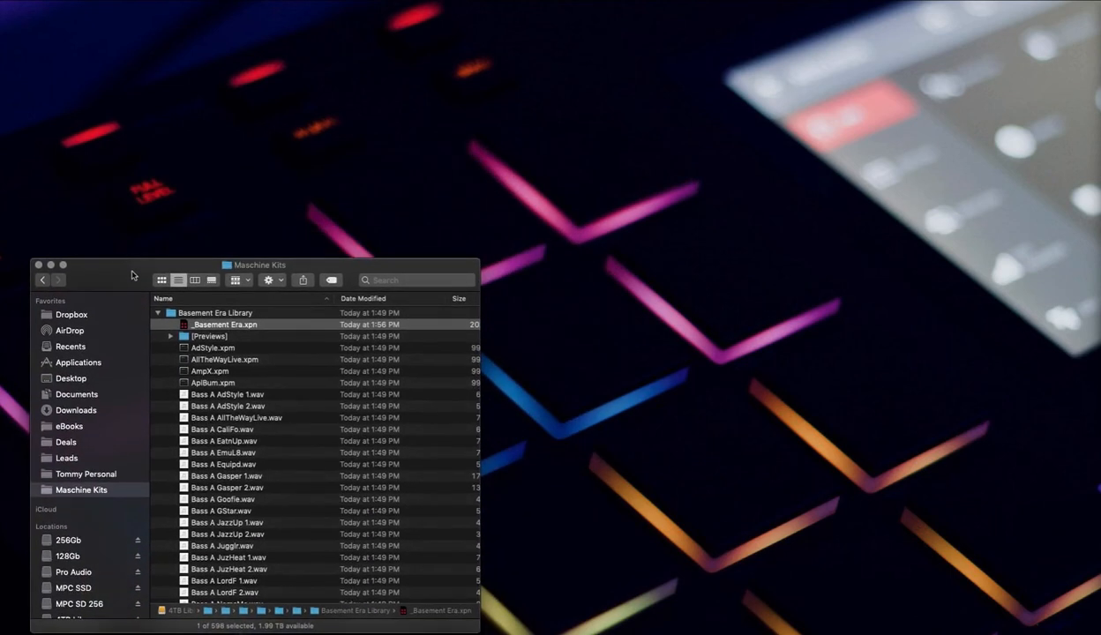
mouse_move(776, 596)
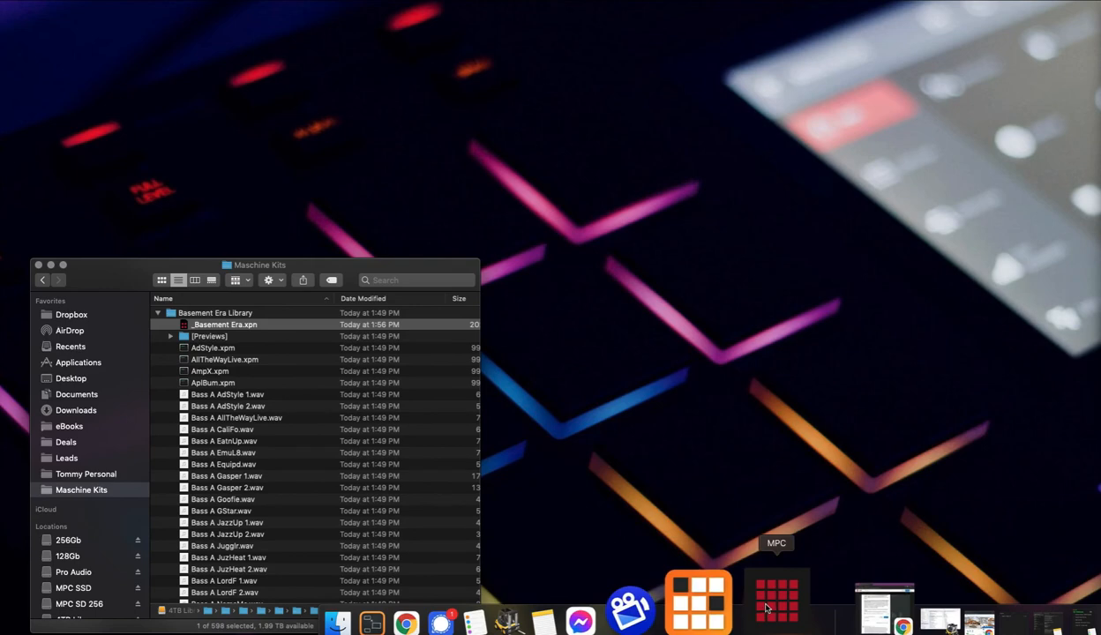
Bring MPC back on screen with the Maschine Kits listing in front, carrying _Basement Era.xpn toward MPC.
left_click(767, 606)
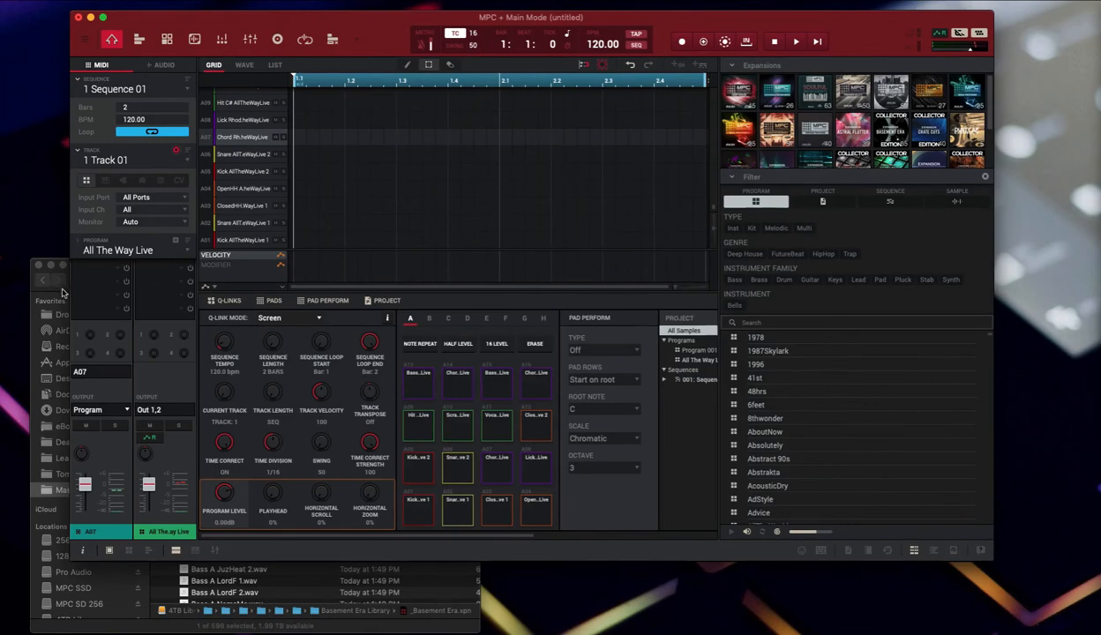
left_click(63, 291)
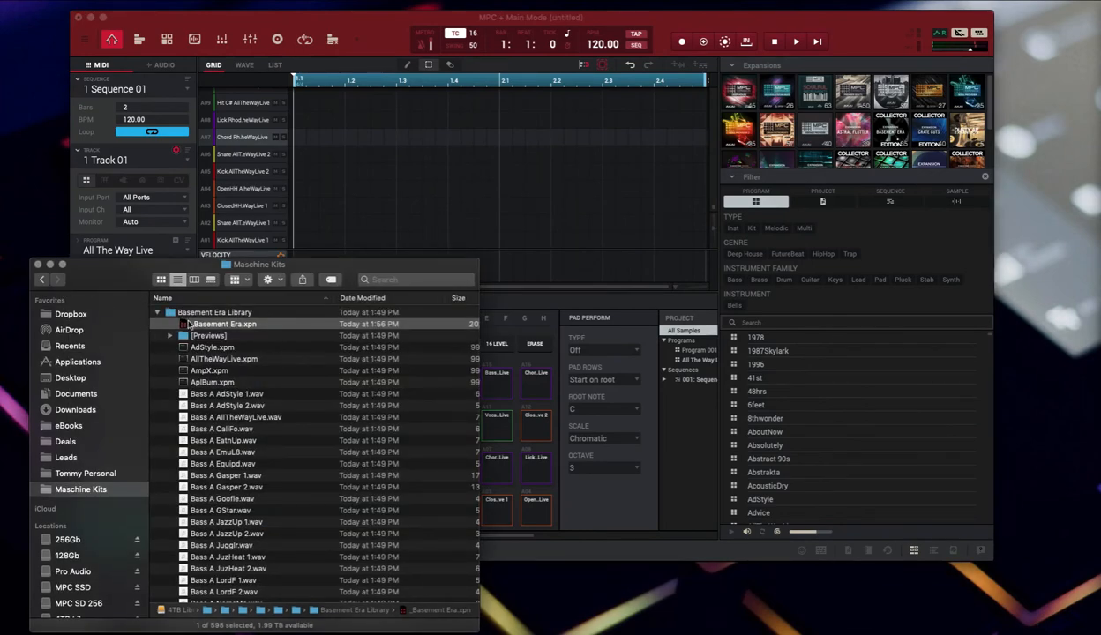
left_click_drag(189, 324, 356, 228)
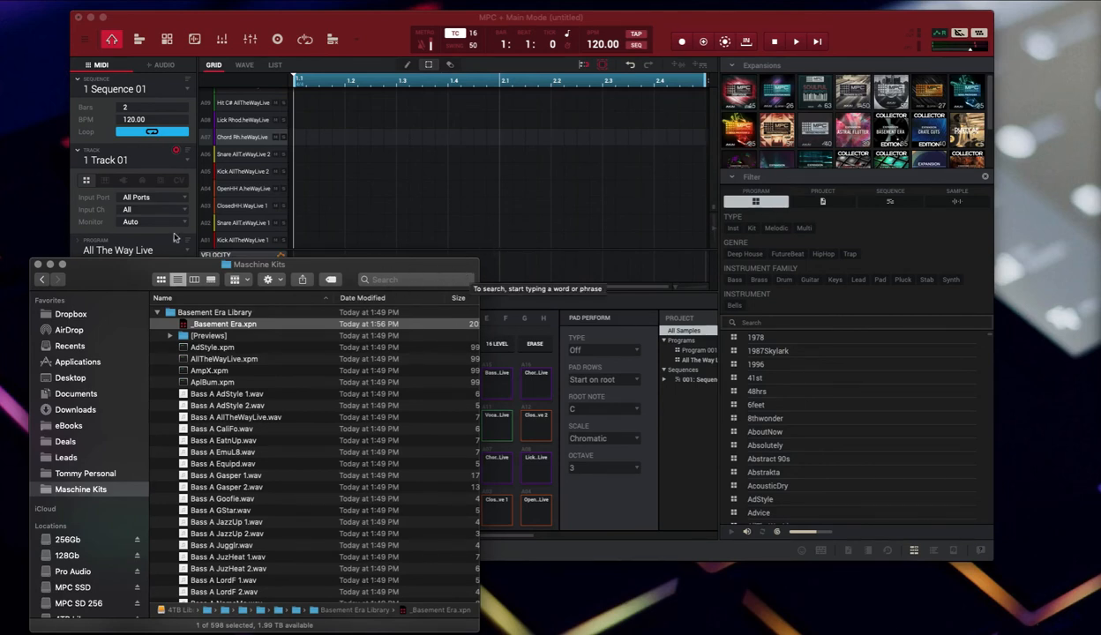
Reposition the folder window higher and select the [Previews] folder under Basement Era Library.
left_click_drag(87, 275, 75, 274)
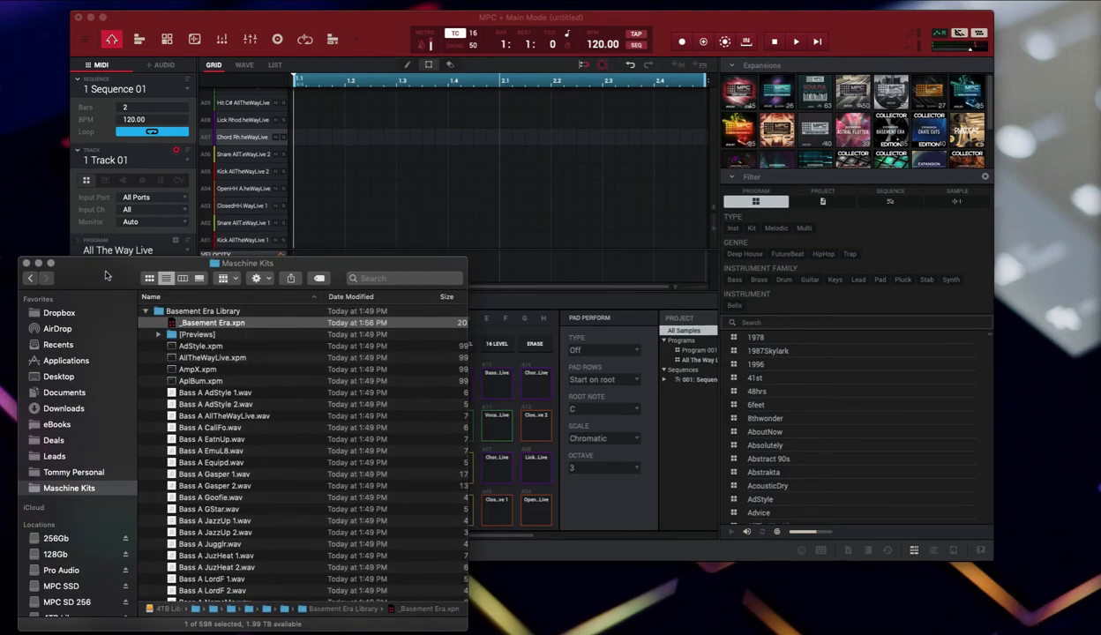
left_click_drag(106, 263, 106, 181)
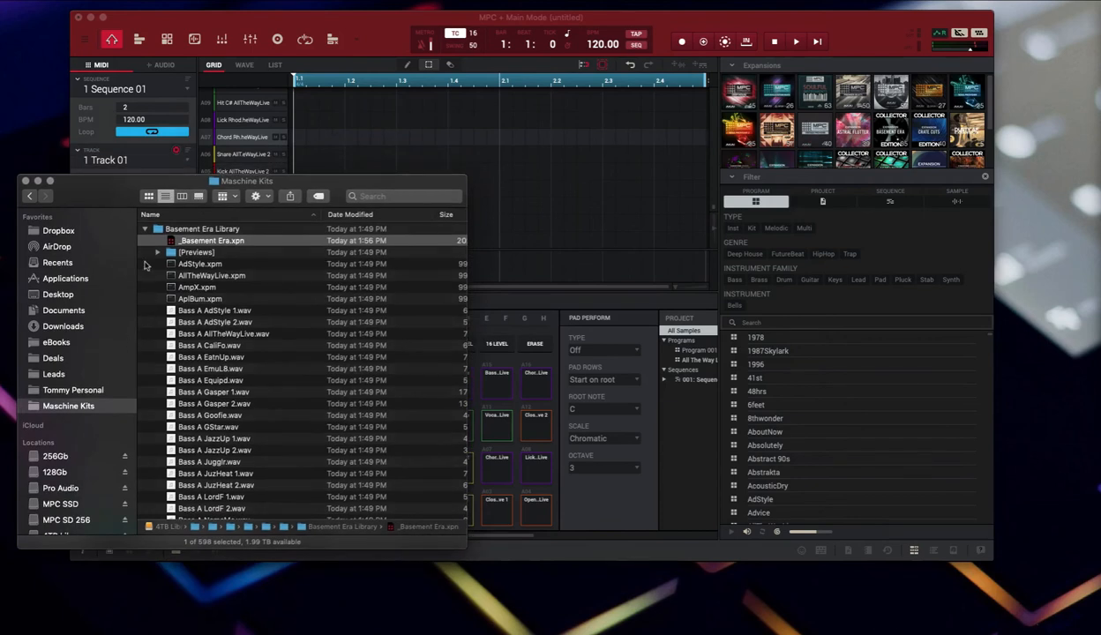
left_click(190, 252)
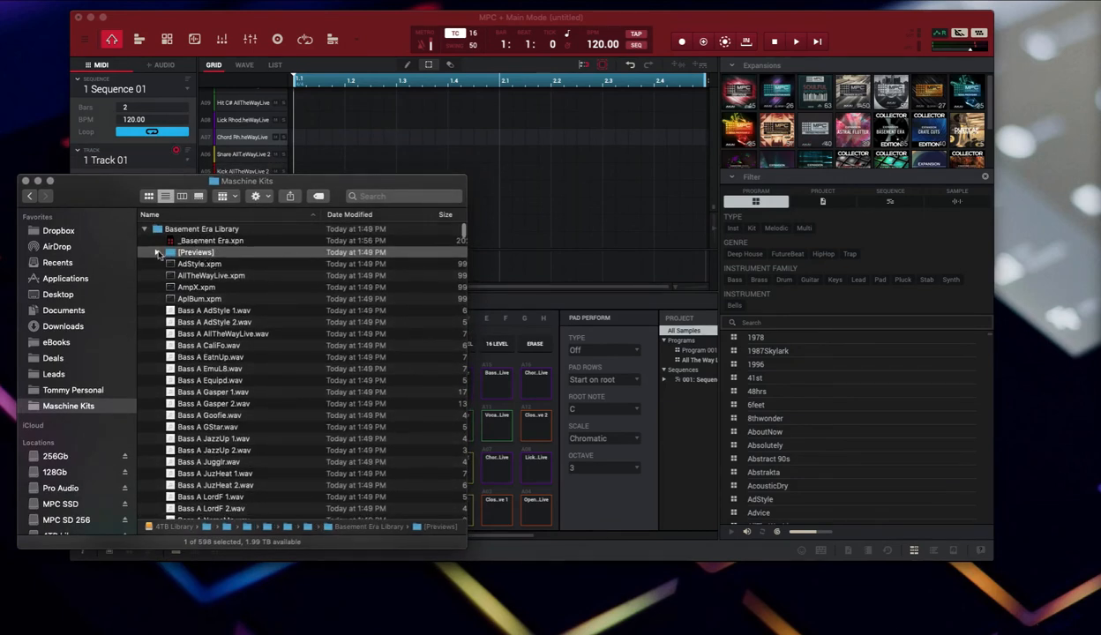
left_click(158, 253)
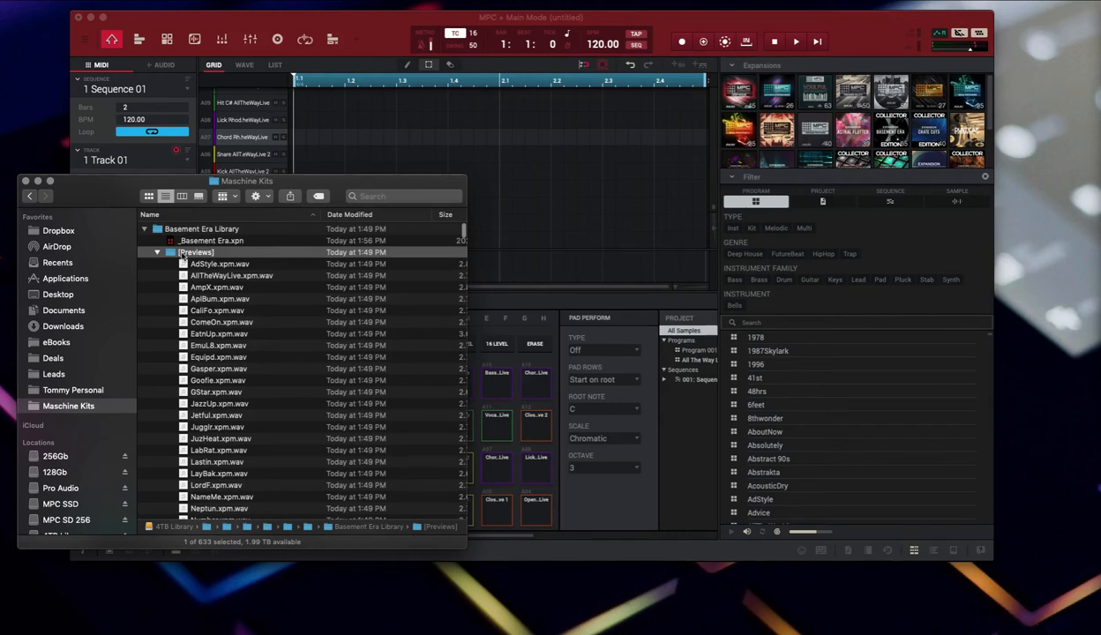
left_click(224, 265)
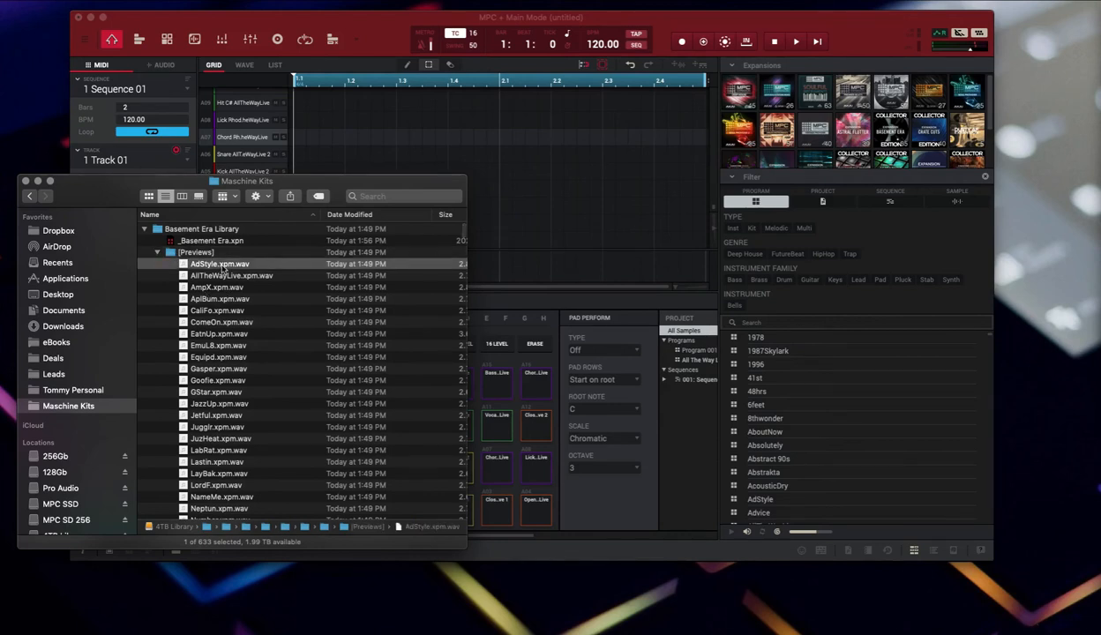
key("space")
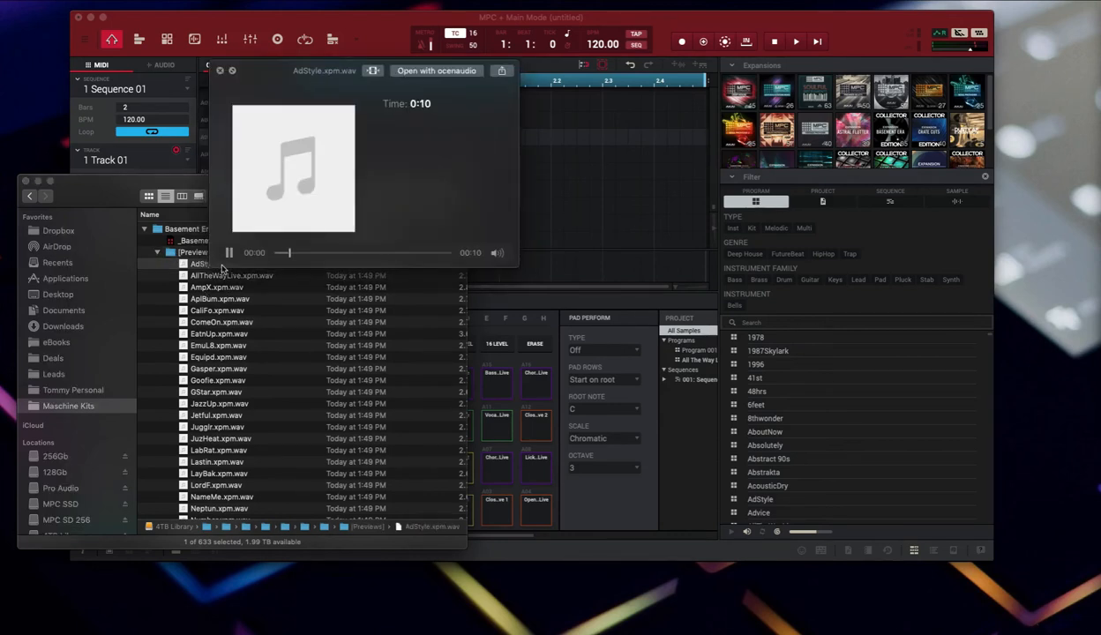
key("space")
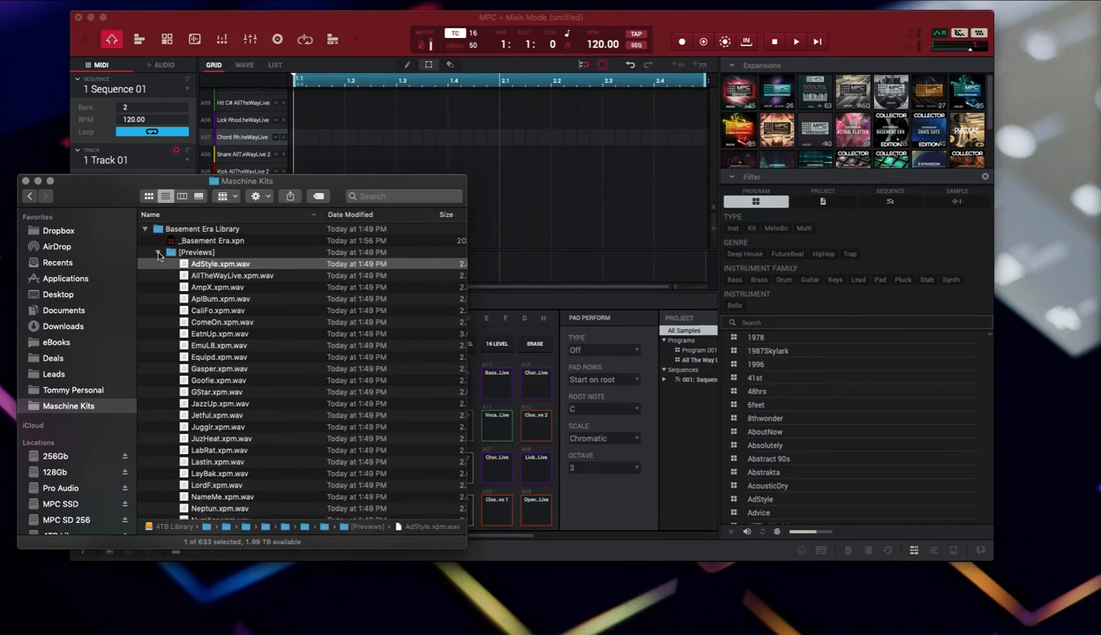
left_click(159, 254)
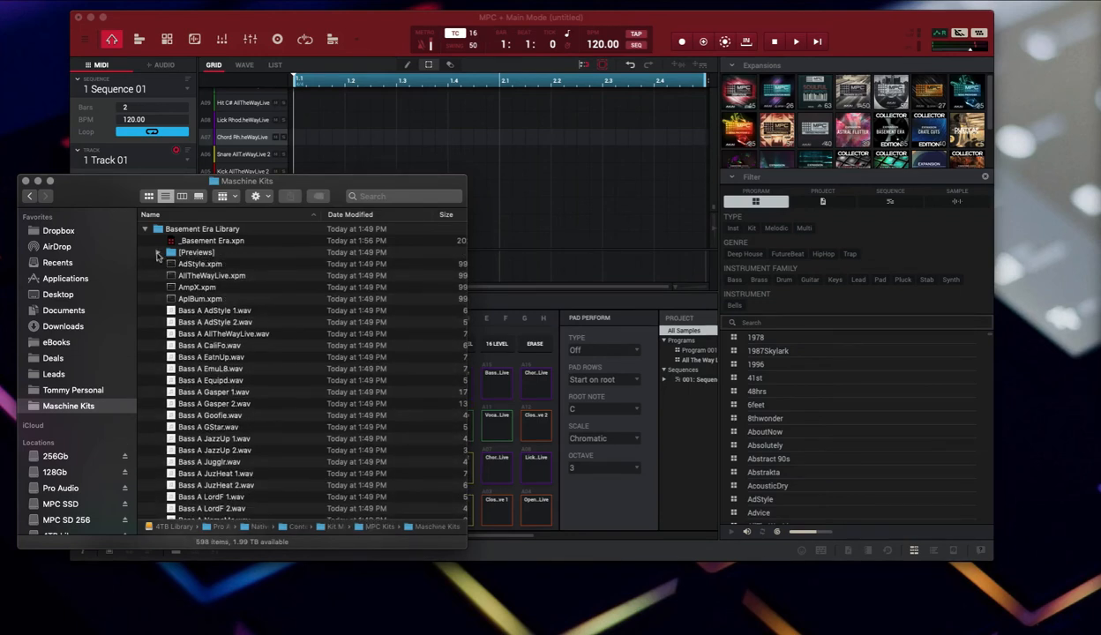
left_click(158, 255)
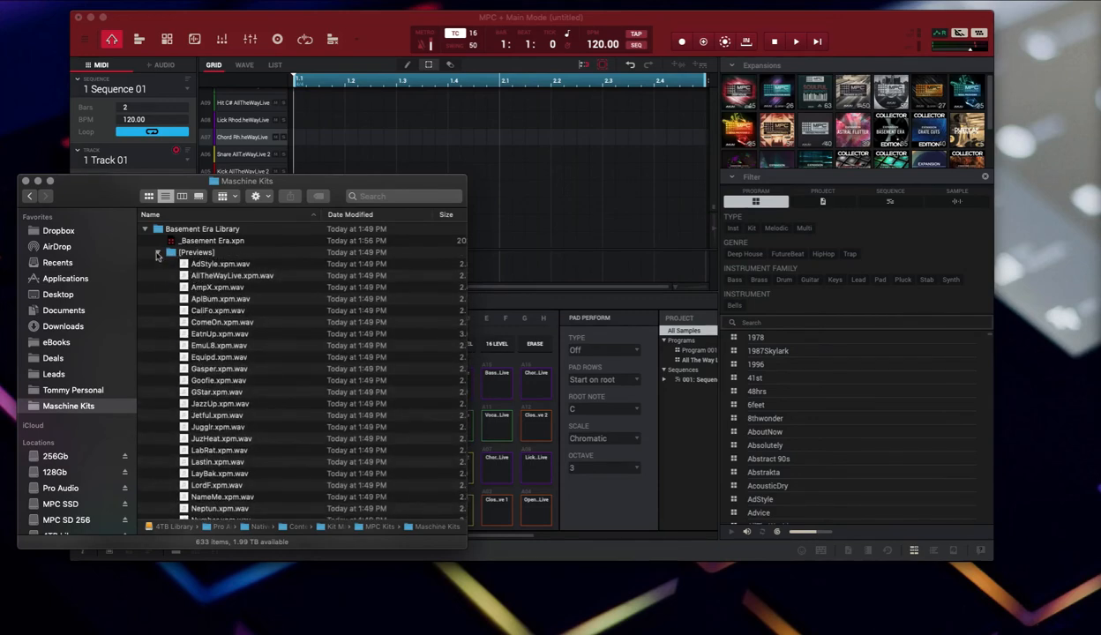
left_click(158, 255)
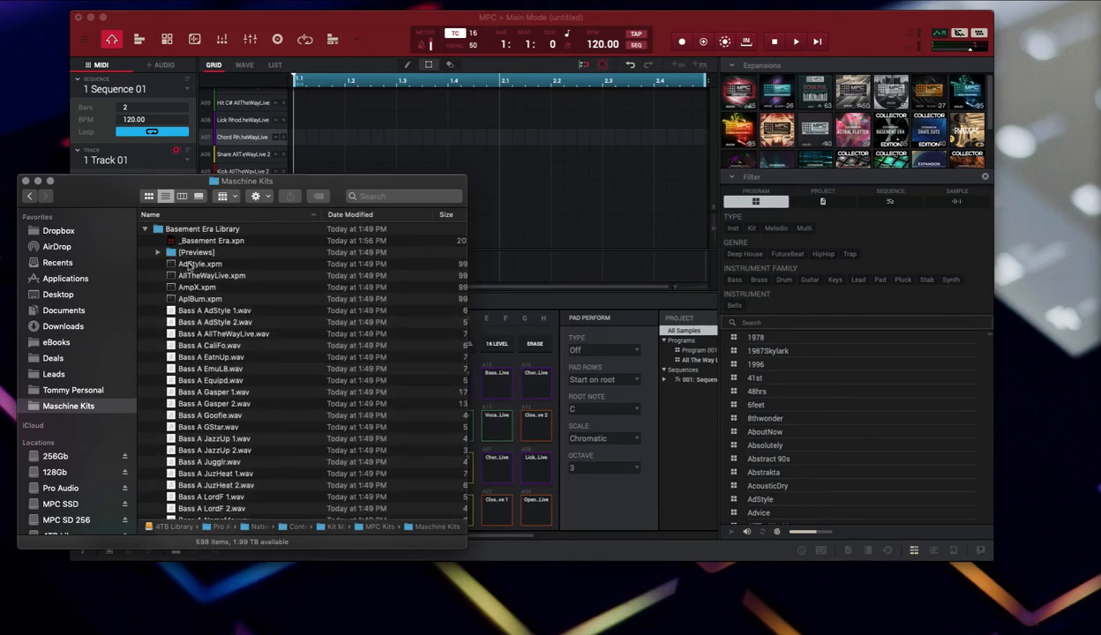
left_click(159, 255)
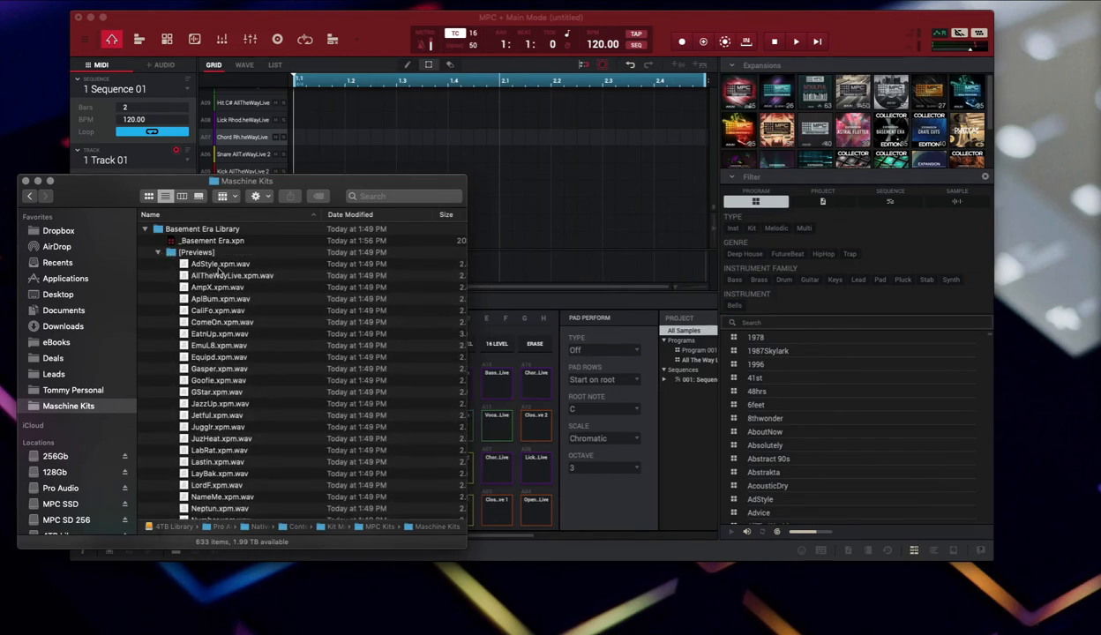
left_click(195, 264)
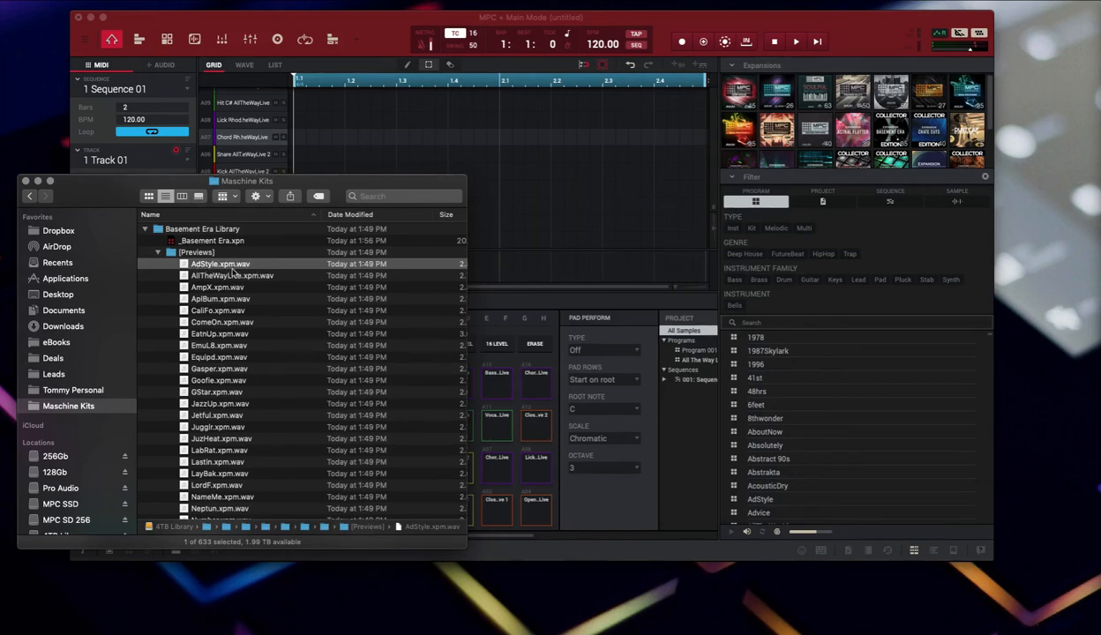
left_click(157, 252)
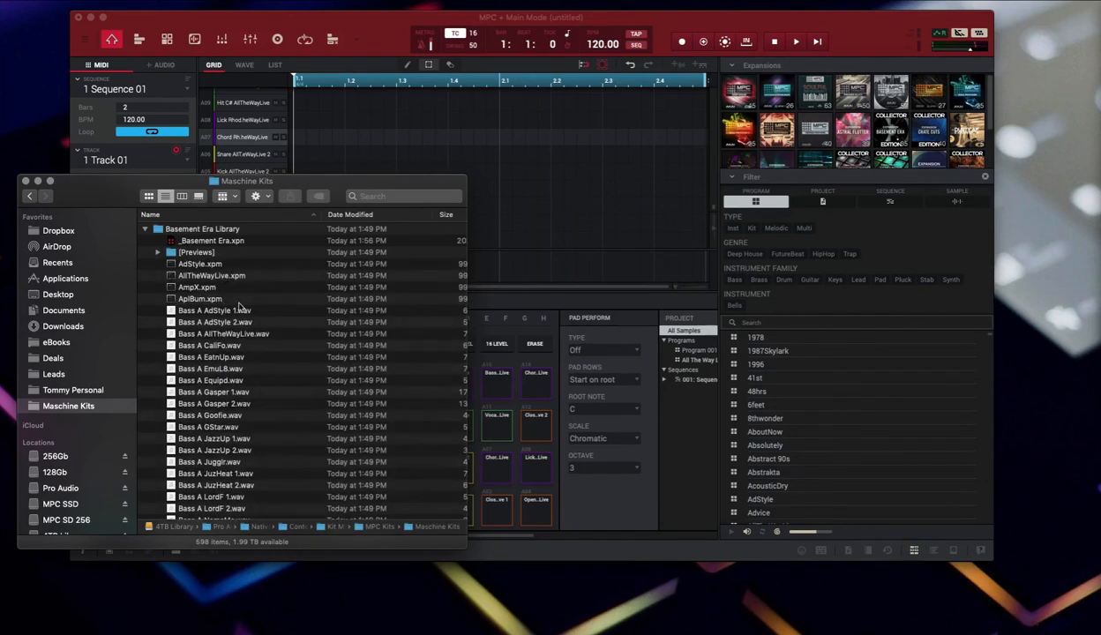
left_click(192, 265)
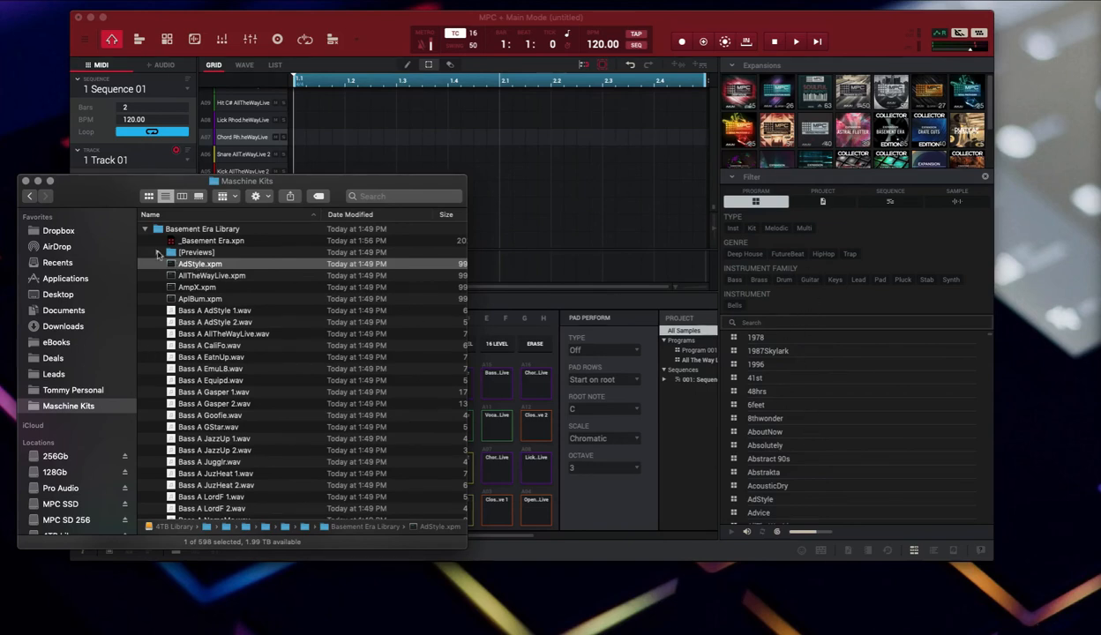
left_click(157, 252)
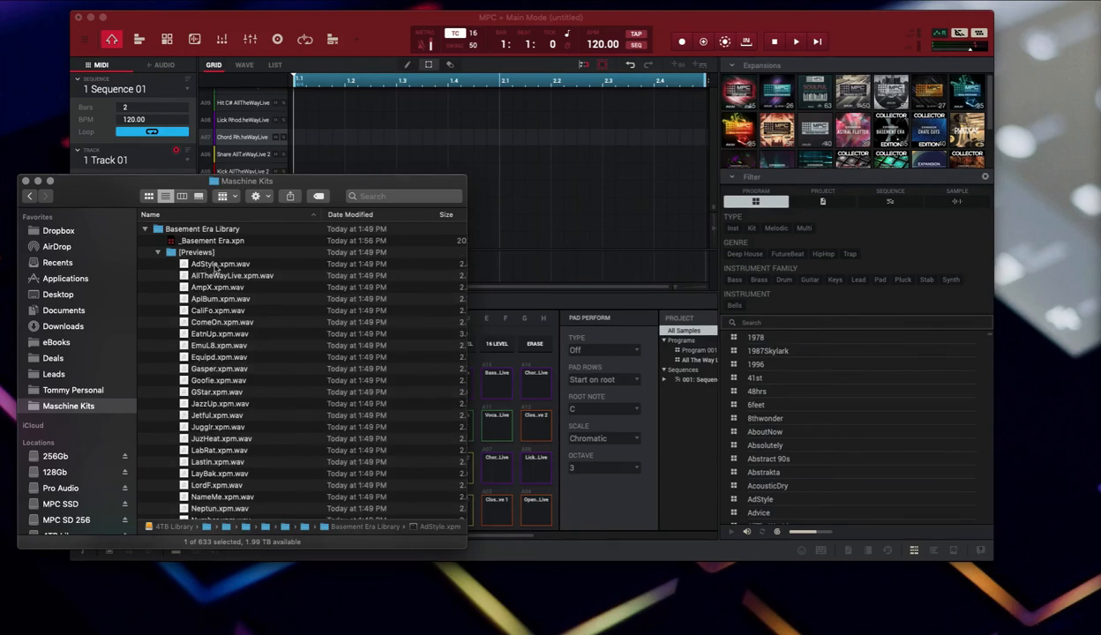
left_click(157, 252)
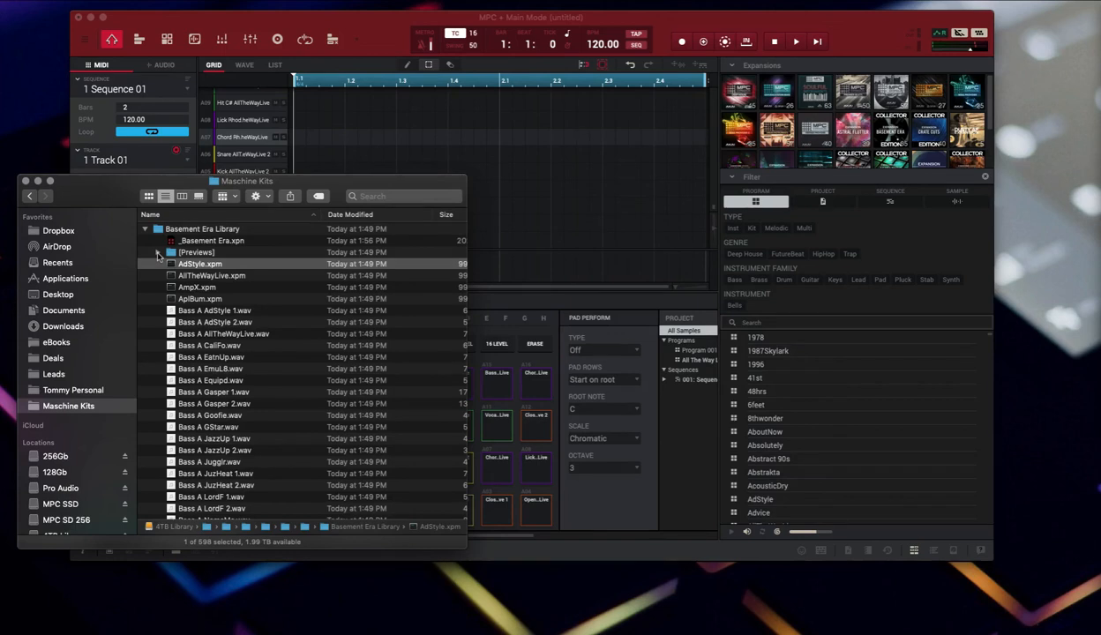
left_click(158, 253)
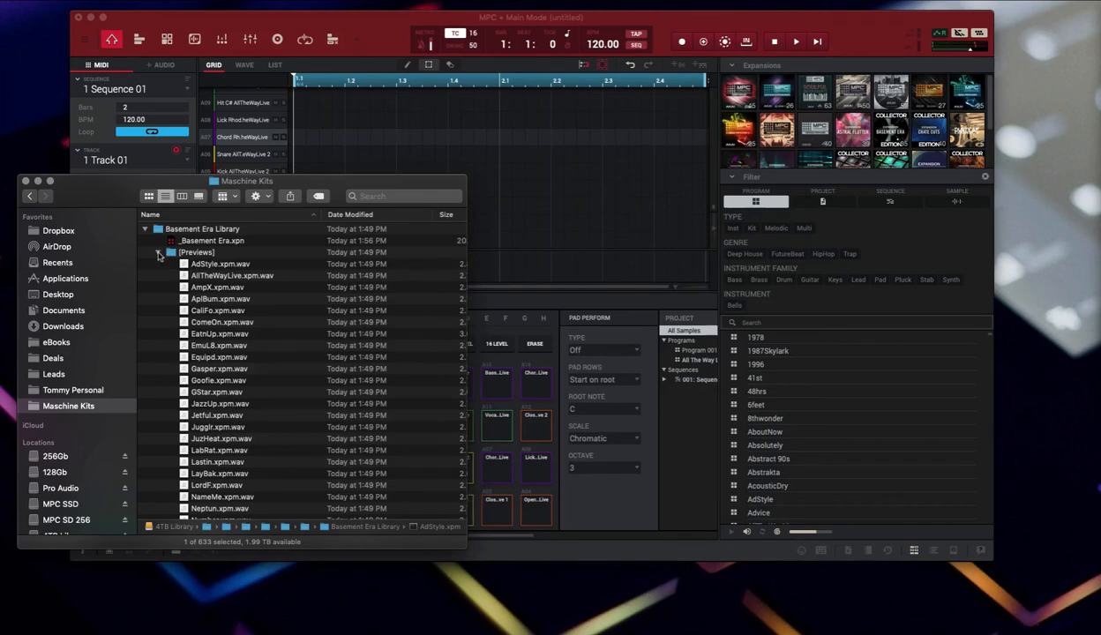
left_click(158, 254)
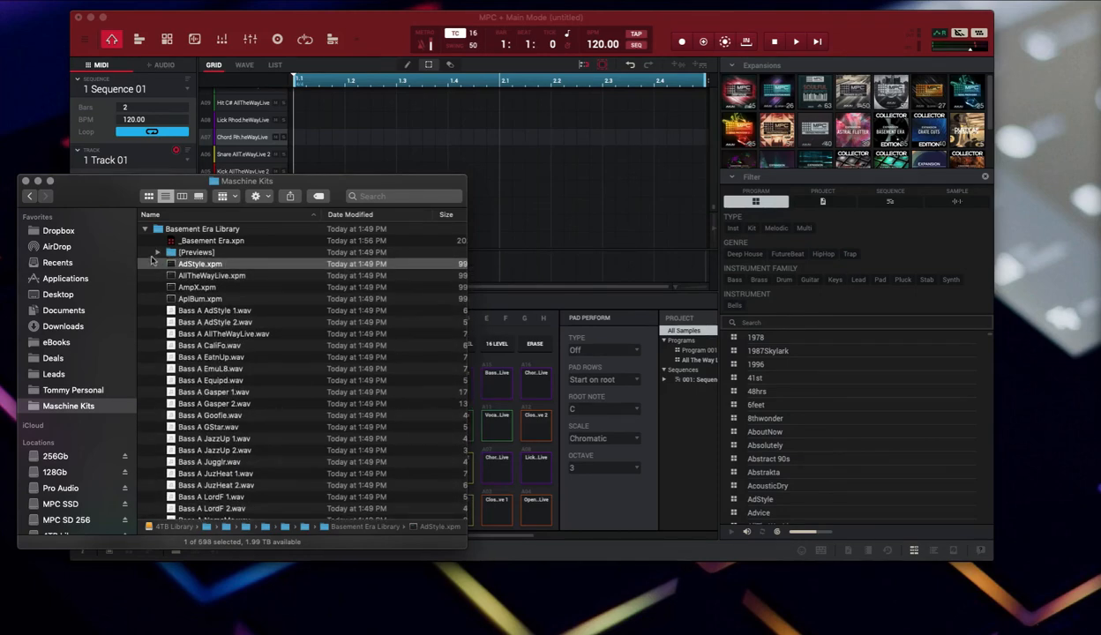
left_click(157, 253)
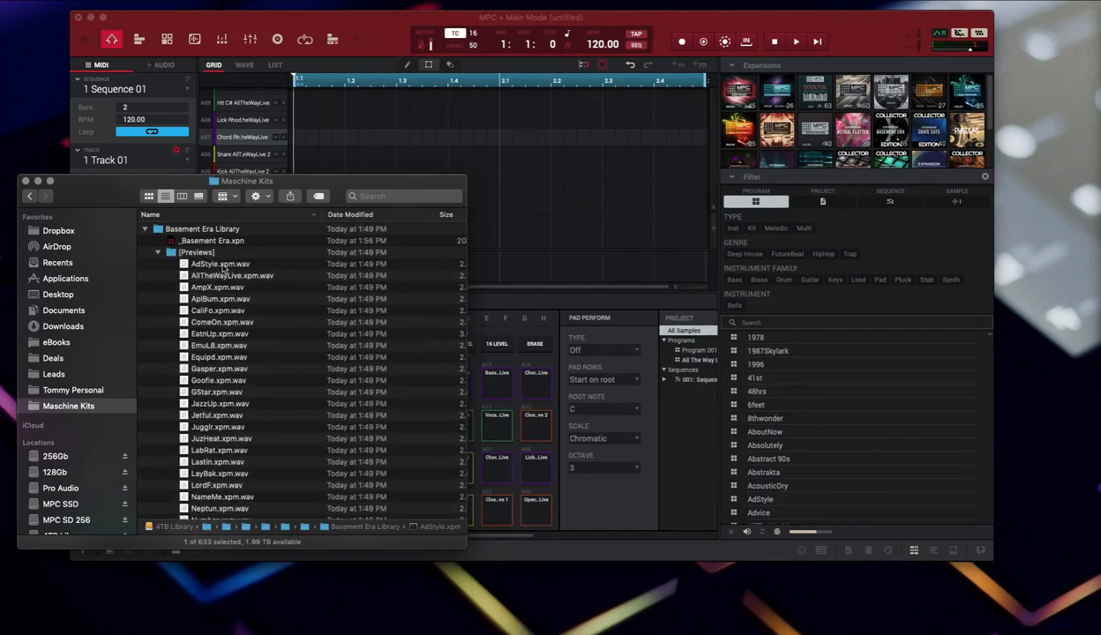
left_click(158, 252)
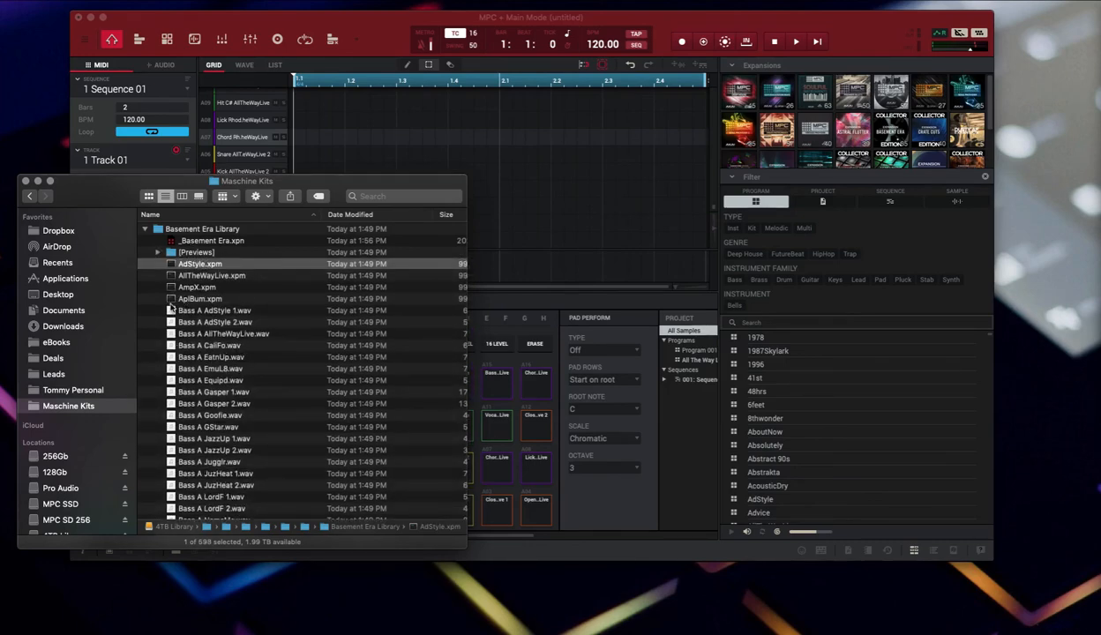
left_click_drag(106, 209, 104, 288)
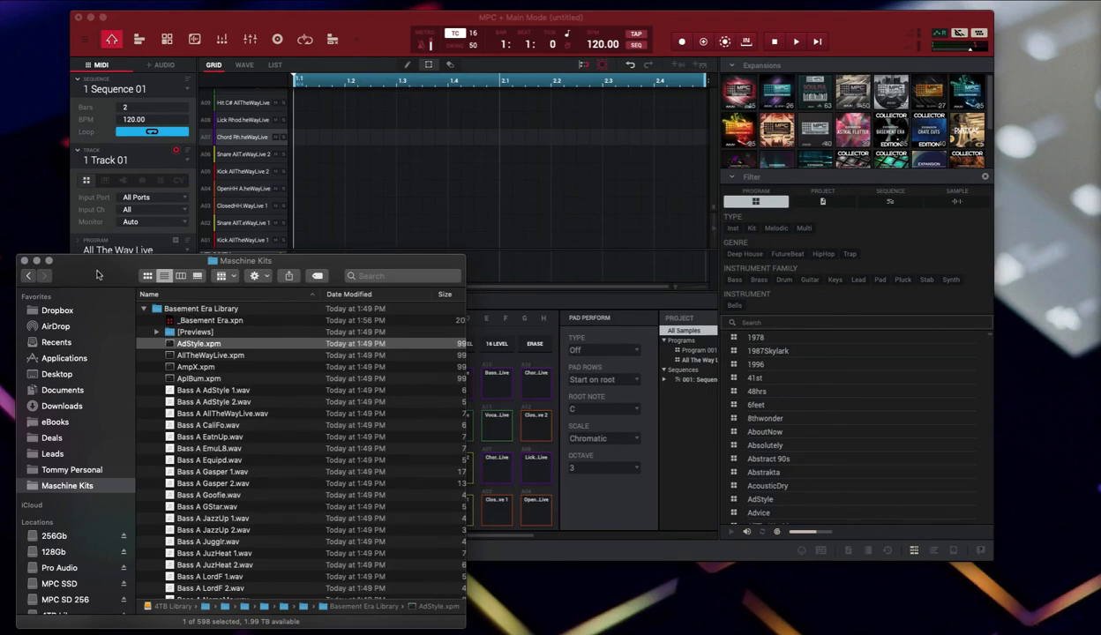
left_click_drag(97, 274, 93, 279)
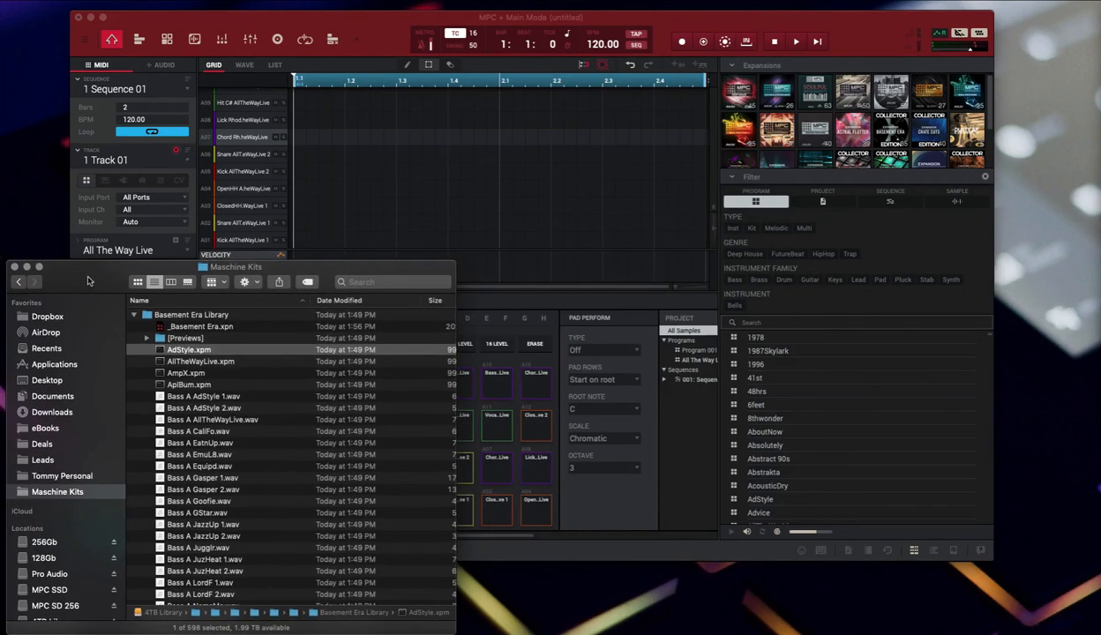